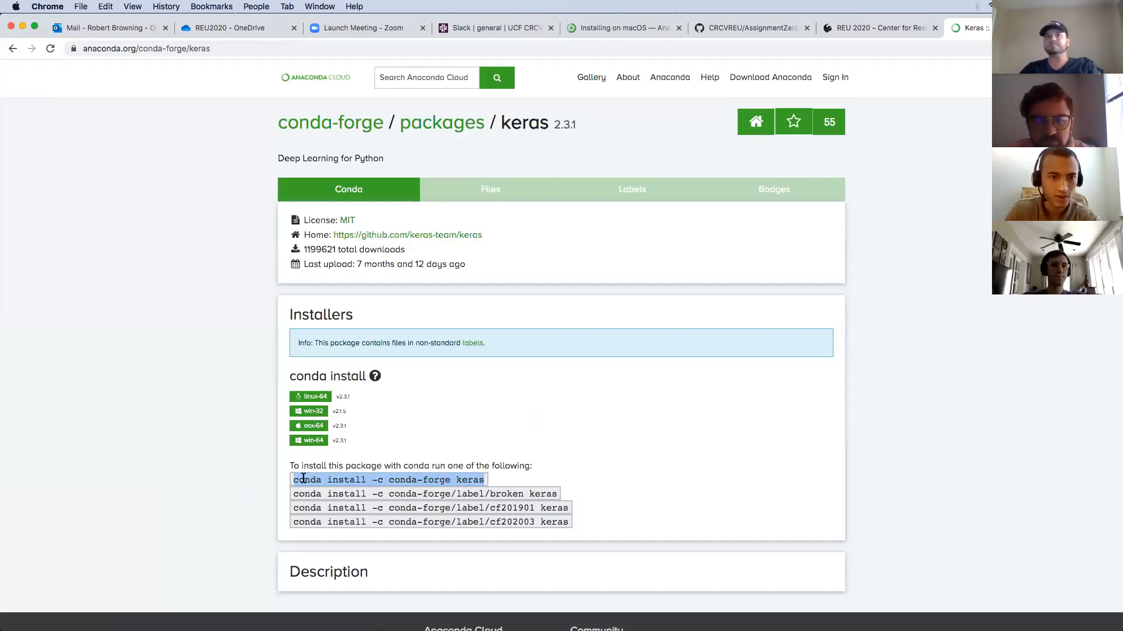
Google 'system unable to find registry key or value visual studio keras' in a new tab and open the Stack Overflow result.
{"action": "left_click", "coordinate": [205, 436]}
{"action": "key", "text": "super+t"}
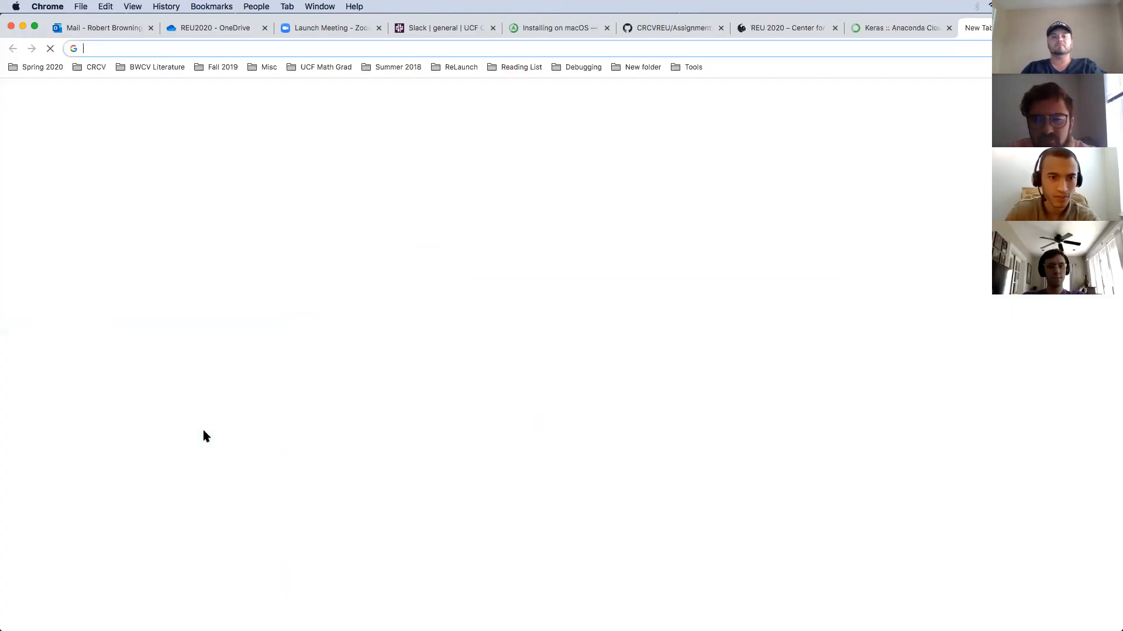
{"action": "type", "text": "system unable to "}
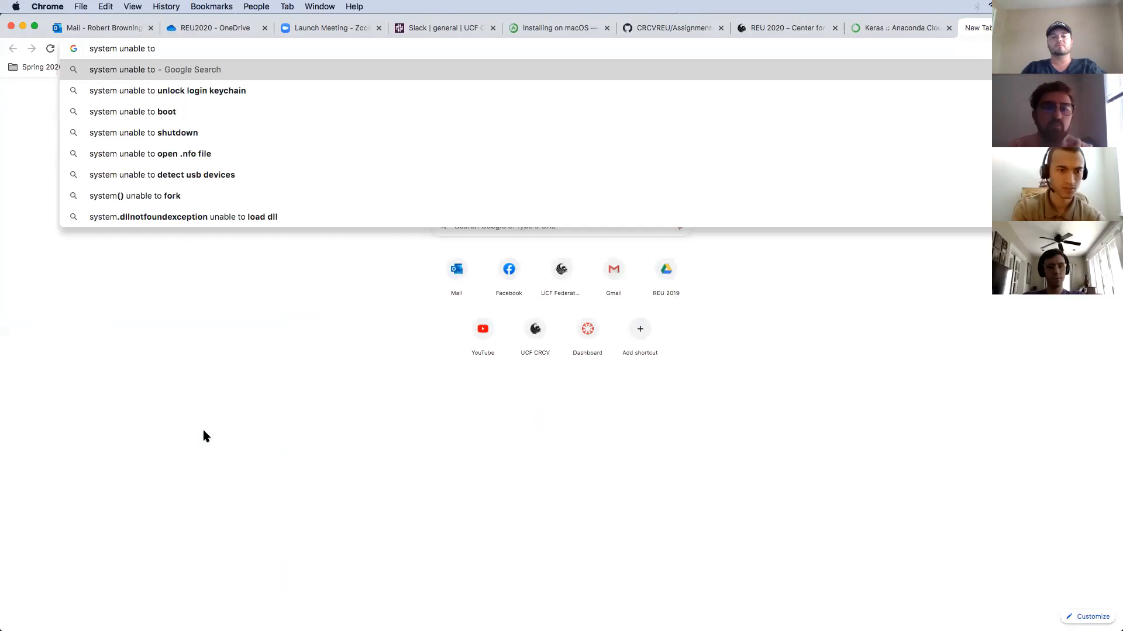
{"action": "type", "text": "find registr"}
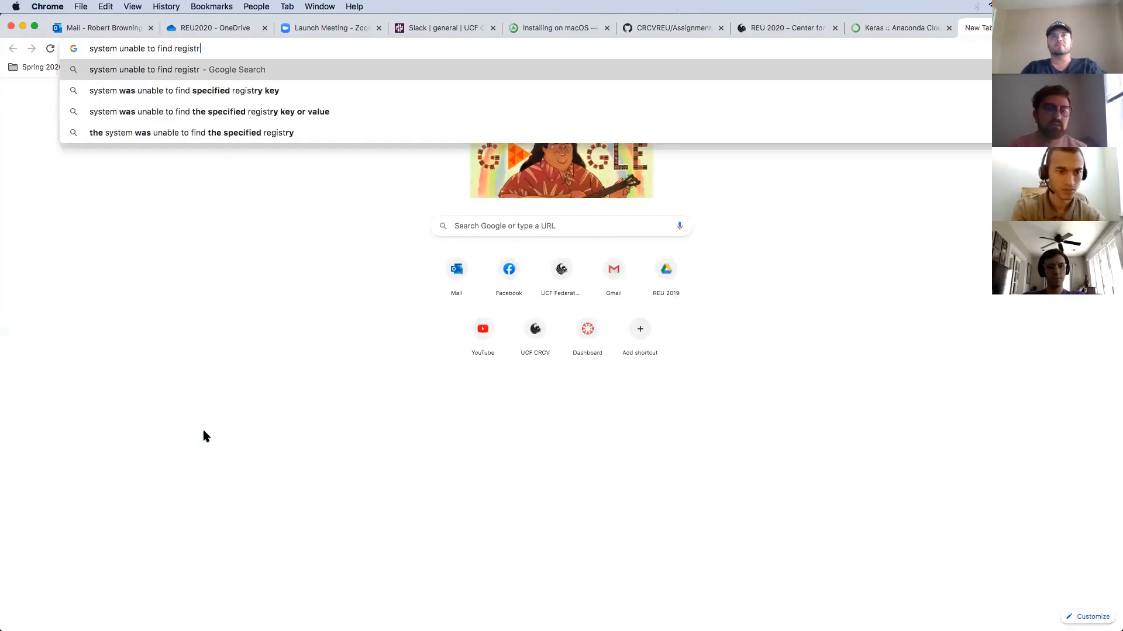
{"action": "type", "text": "y key "}
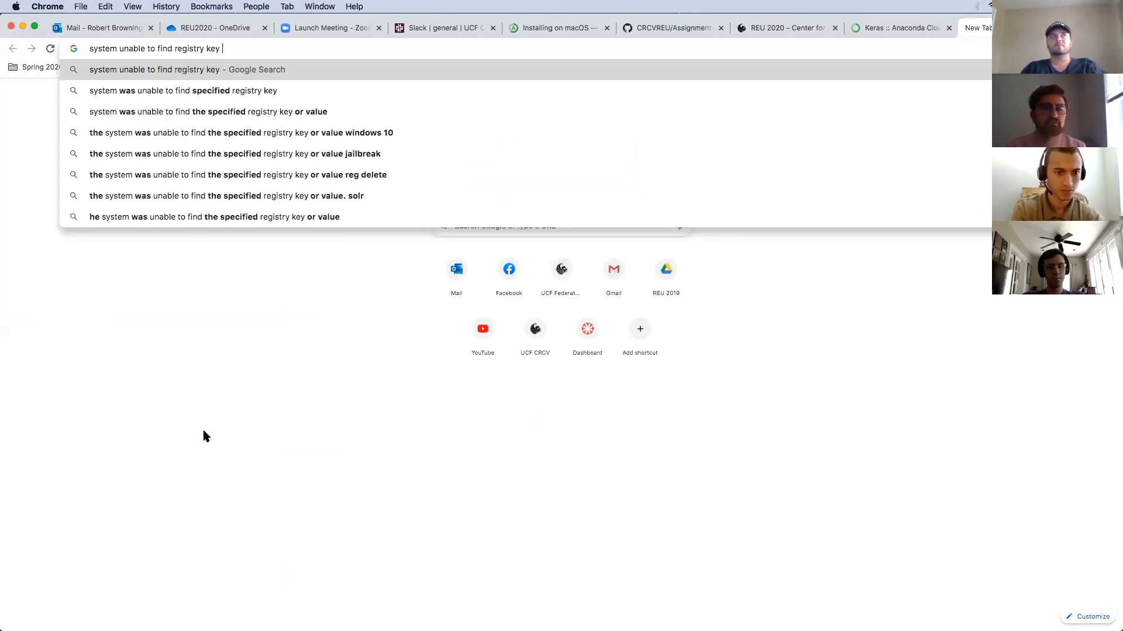
{"action": "type", "text": "or value"}
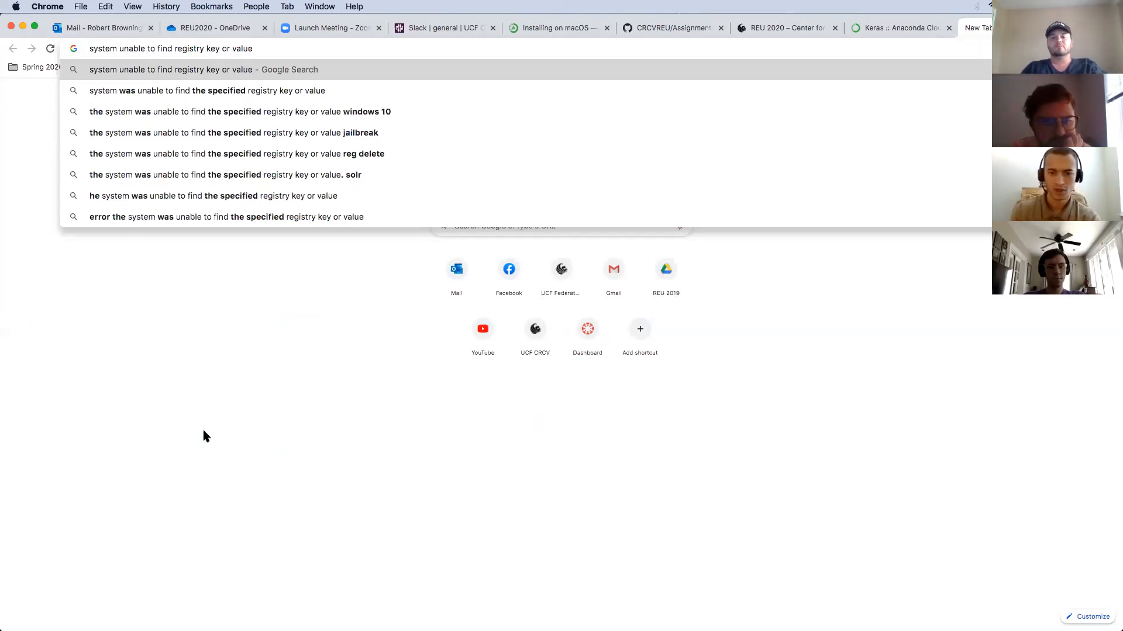
{"action": "type", "text": " visual stu"}
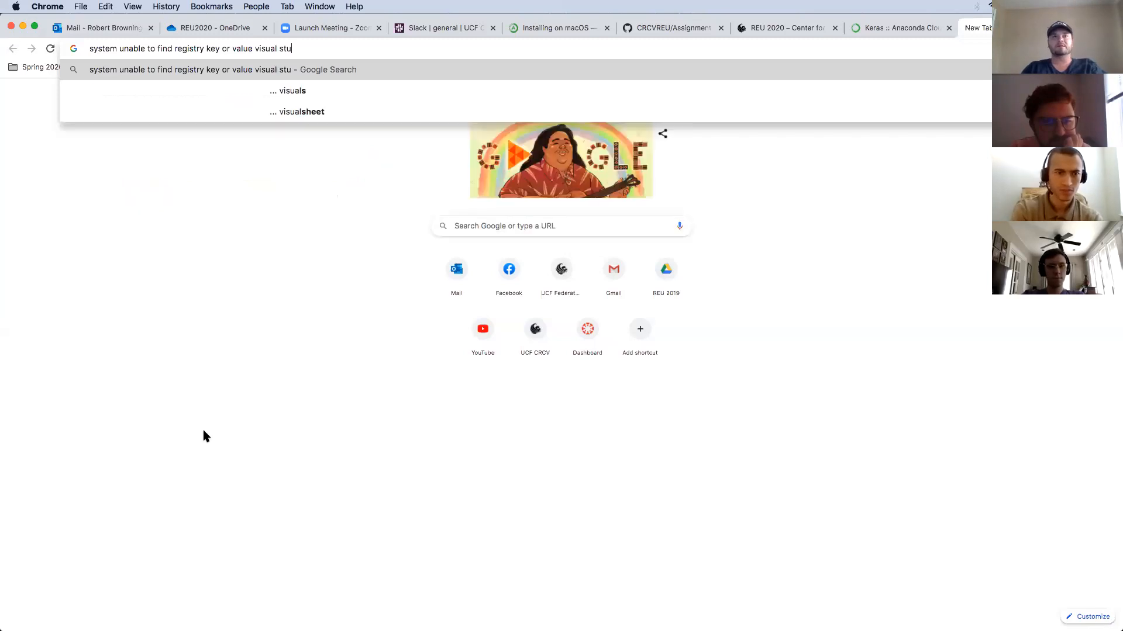
{"action": "type", "text": "dio keras"}
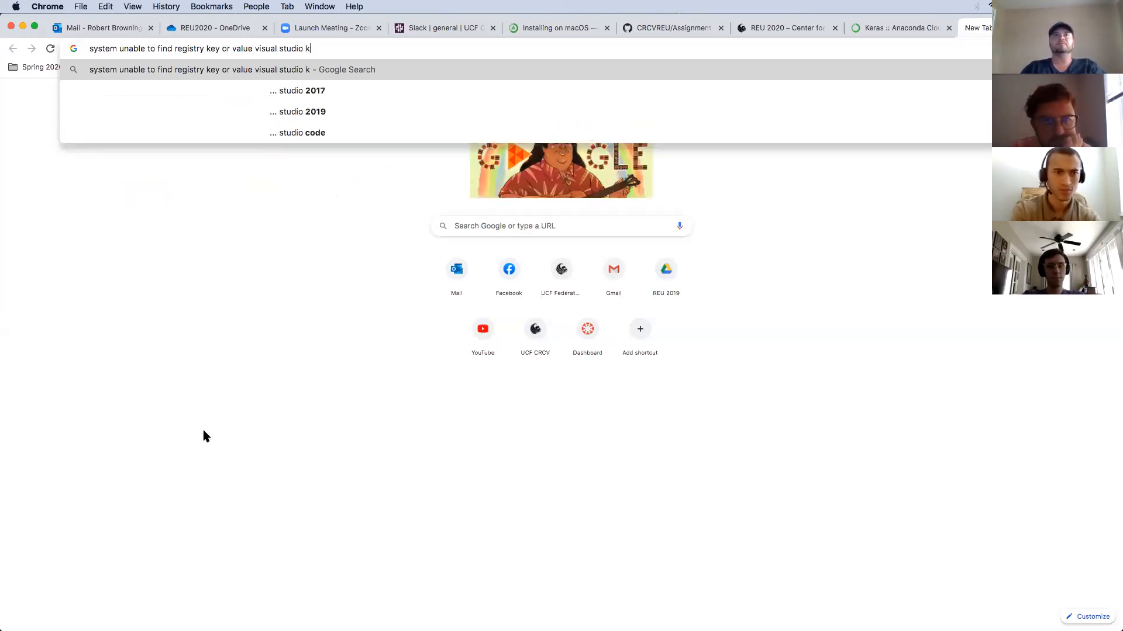
{"action": "key", "text": "Return"}
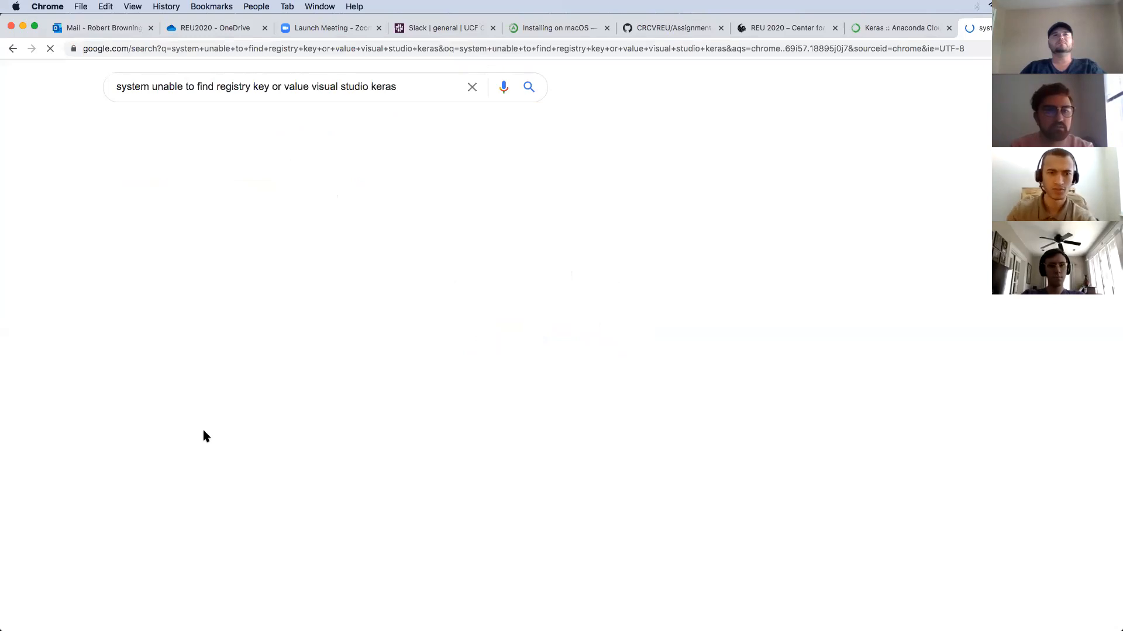
{"action": "left_click", "coordinate": [223, 462]}
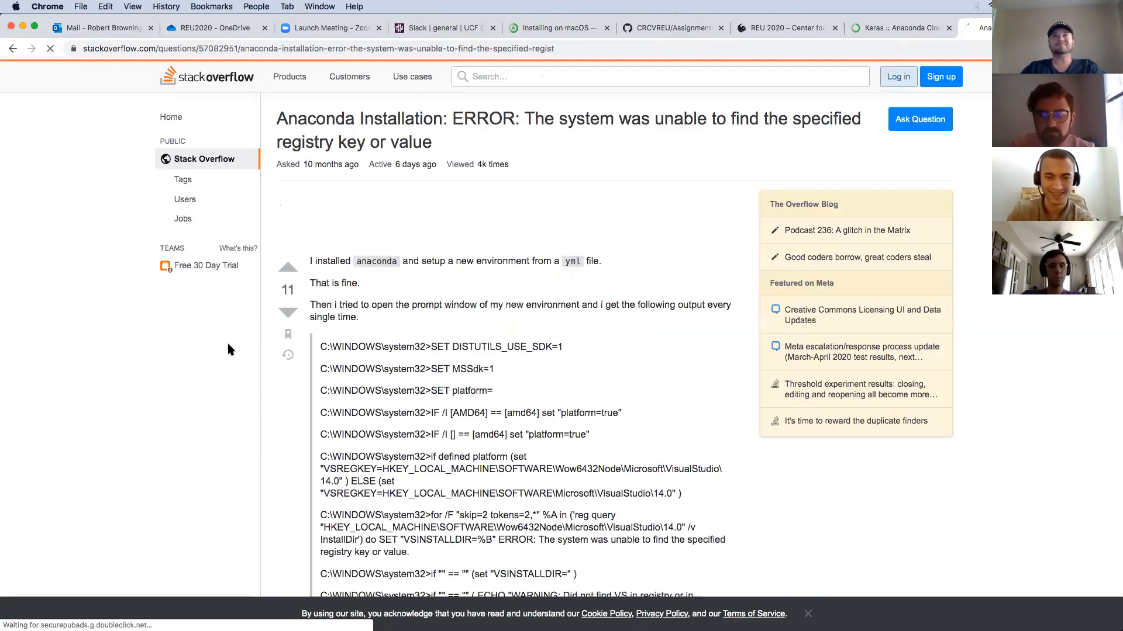
Scroll the registry-key question to the top answer on deleting vs2015_compiler_vars and highlight its posting date.
{"action": "scroll", "coordinate": [228, 350], "scroll_direction": "down", "scroll_amount": 5}
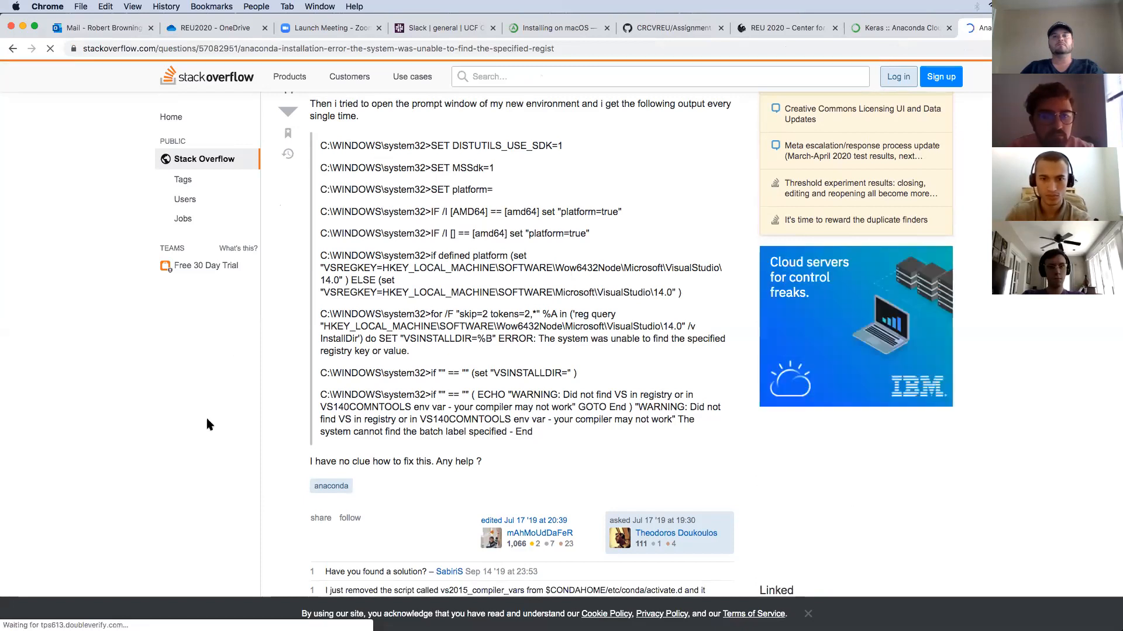
{"action": "key", "text": "ctrl+Up"}
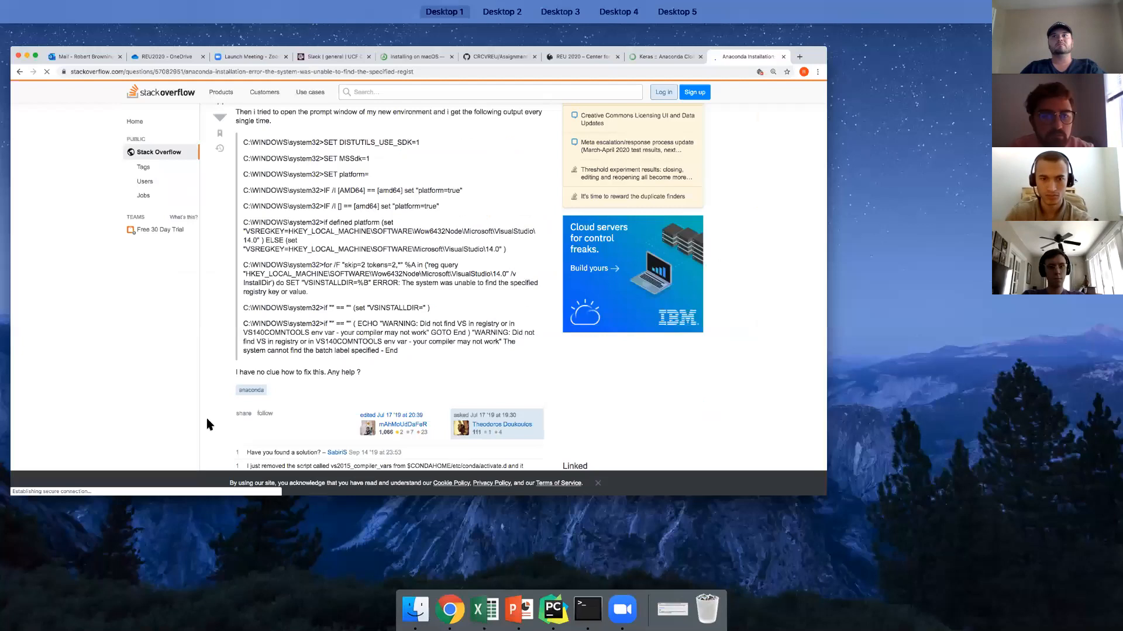
{"action": "key", "text": "ctrl+Up"}
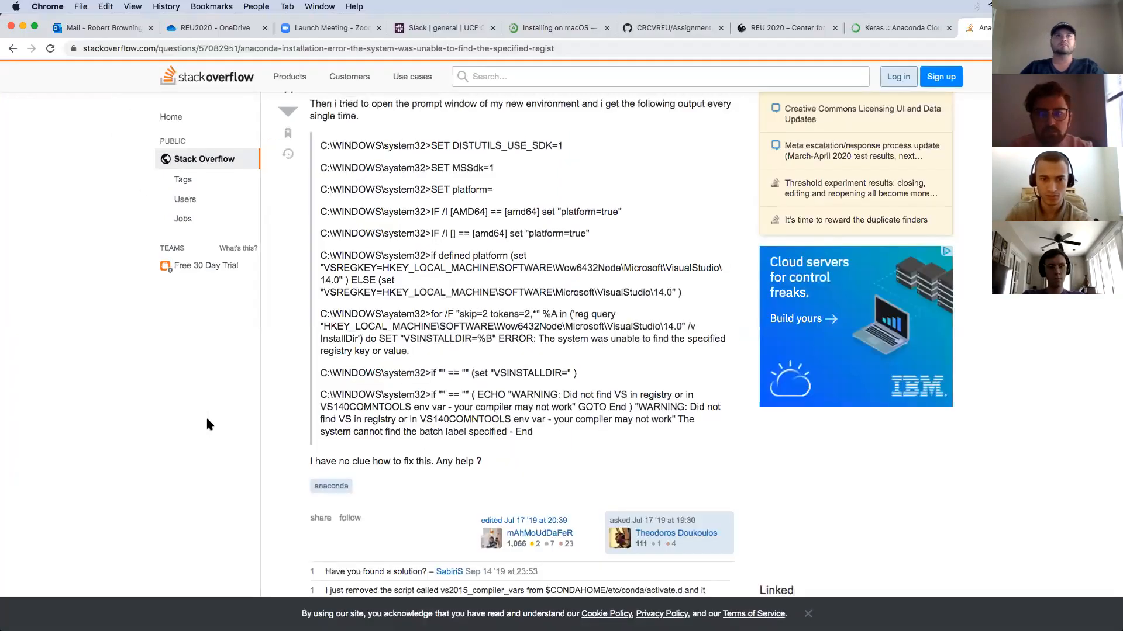
{"action": "scroll", "coordinate": [209, 424], "scroll_direction": "down", "scroll_amount": 1}
{"action": "scroll", "coordinate": [209, 424], "scroll_direction": "down", "scroll_amount": 5}
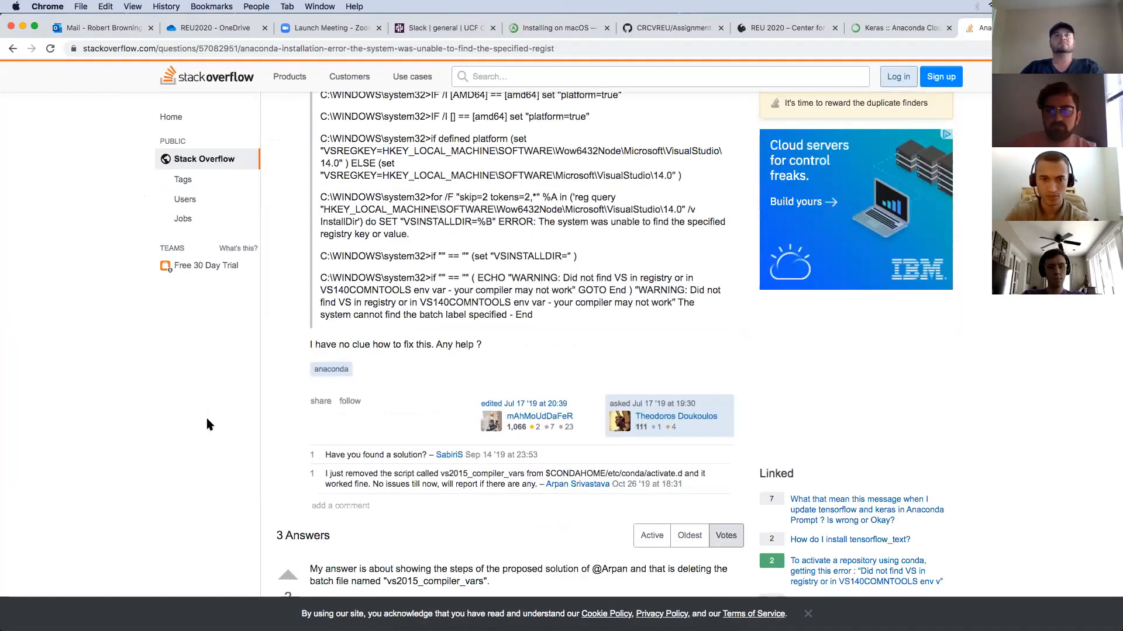
{"action": "scroll", "coordinate": [209, 424], "scroll_direction": "down", "scroll_amount": 1}
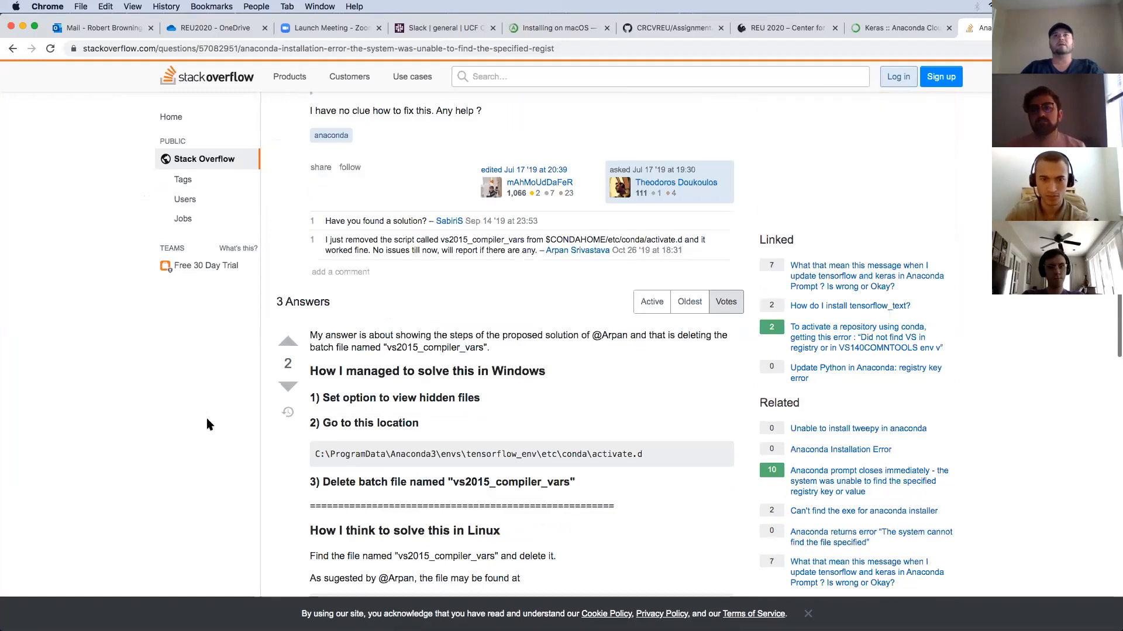
{"action": "scroll", "coordinate": [208, 424], "scroll_direction": "down", "scroll_amount": 1}
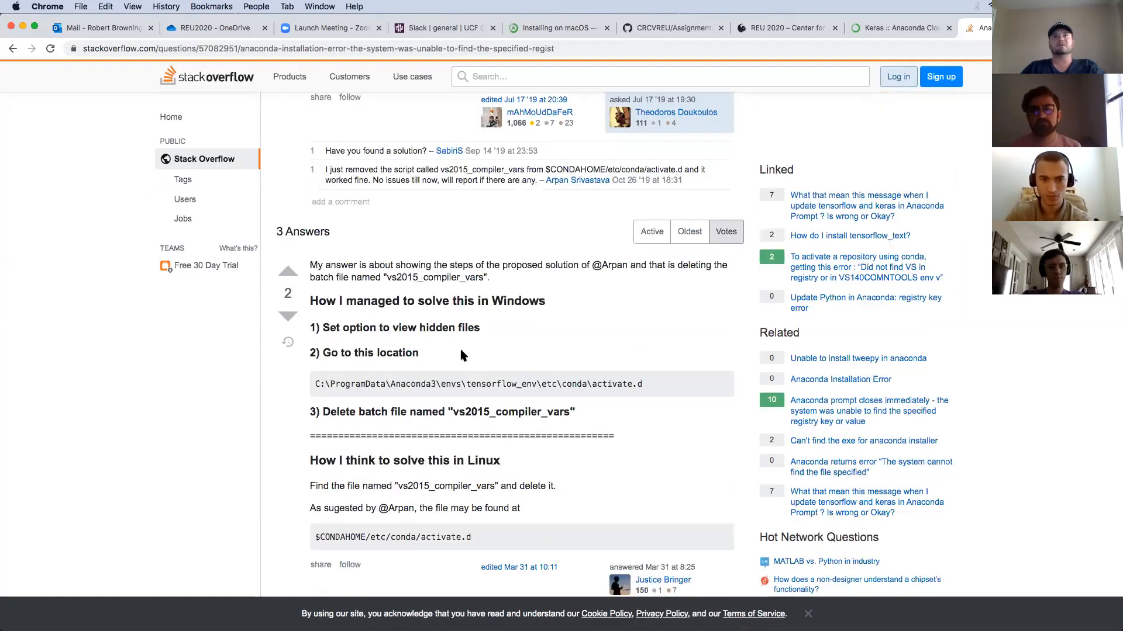
{"action": "scroll", "coordinate": [461, 351], "scroll_direction": "up", "scroll_amount": 2}
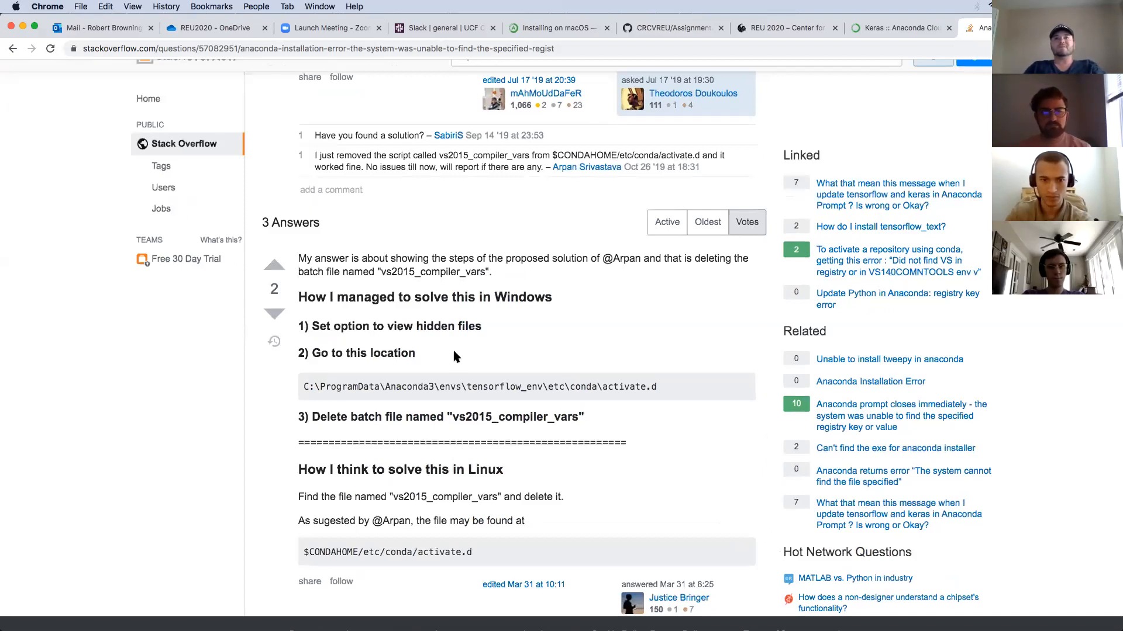
{"action": "scroll", "coordinate": [453, 354], "scroll_direction": "down", "scroll_amount": 1}
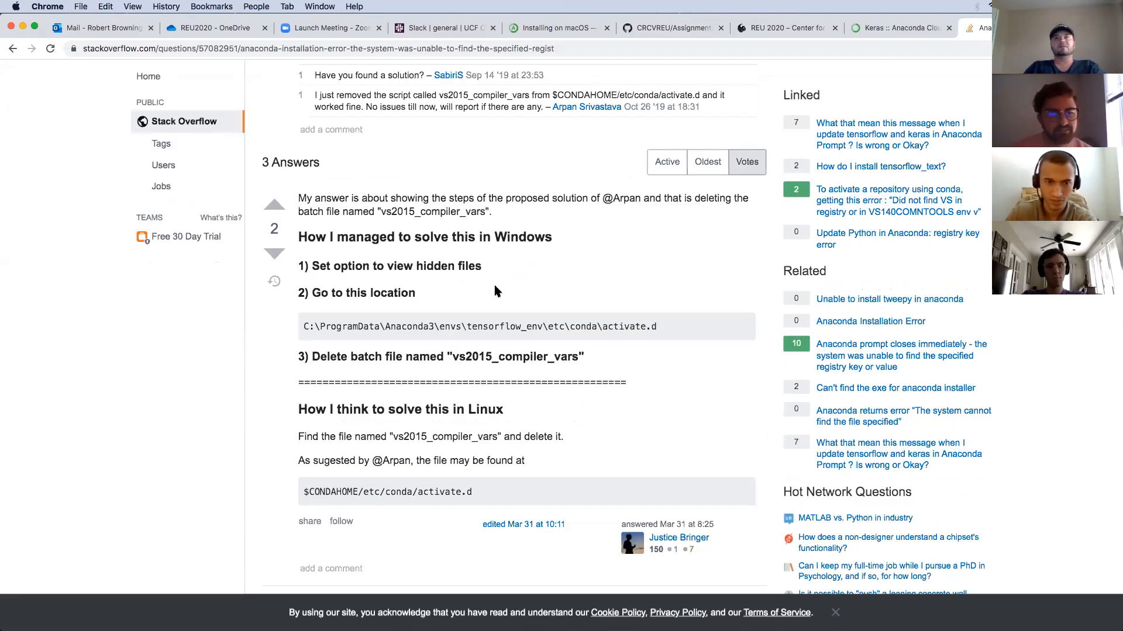
{"action": "triple_click", "coordinate": [675, 524]}
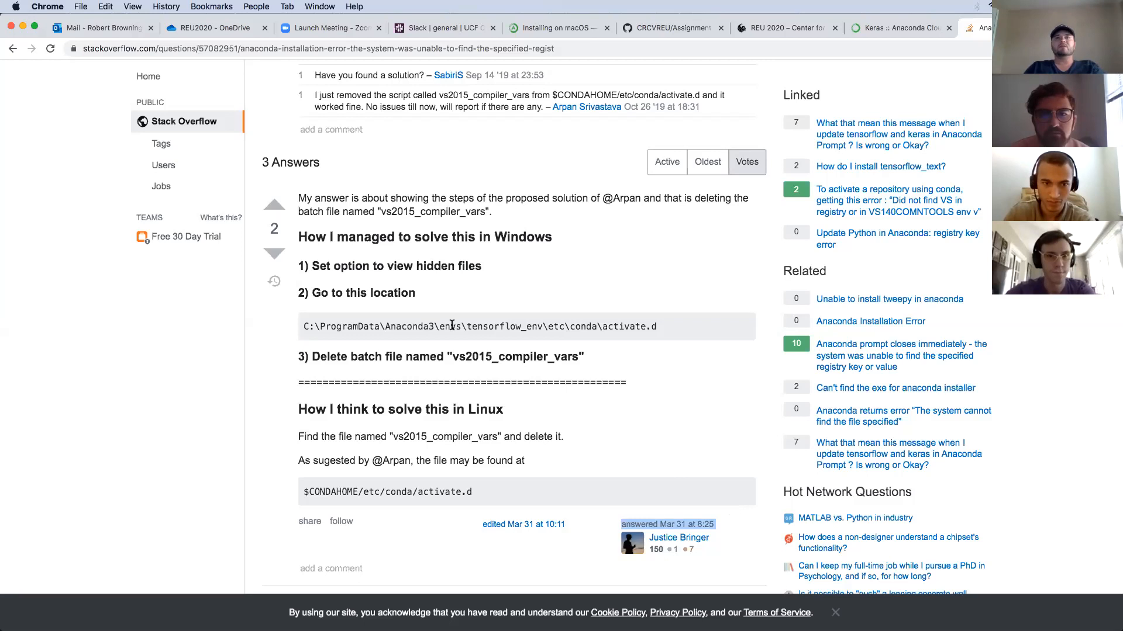
{"action": "left_click", "coordinate": [452, 326]}
{"action": "double_click", "coordinate": [498, 326]}
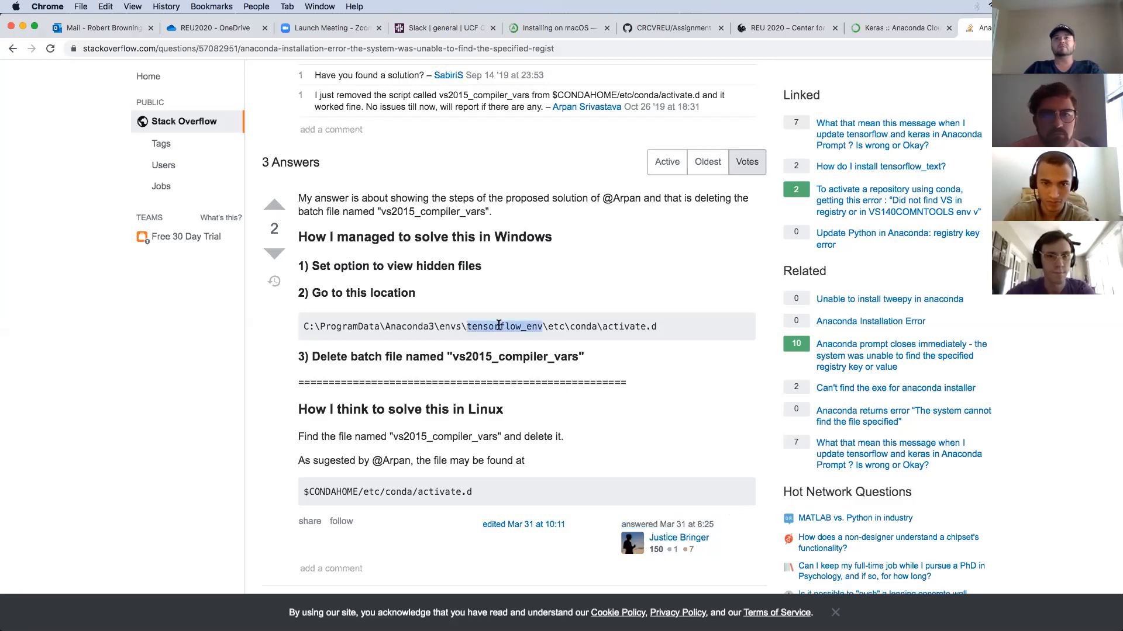
{"action": "left_click", "coordinate": [499, 326]}
{"action": "double_click", "coordinate": [499, 326]}
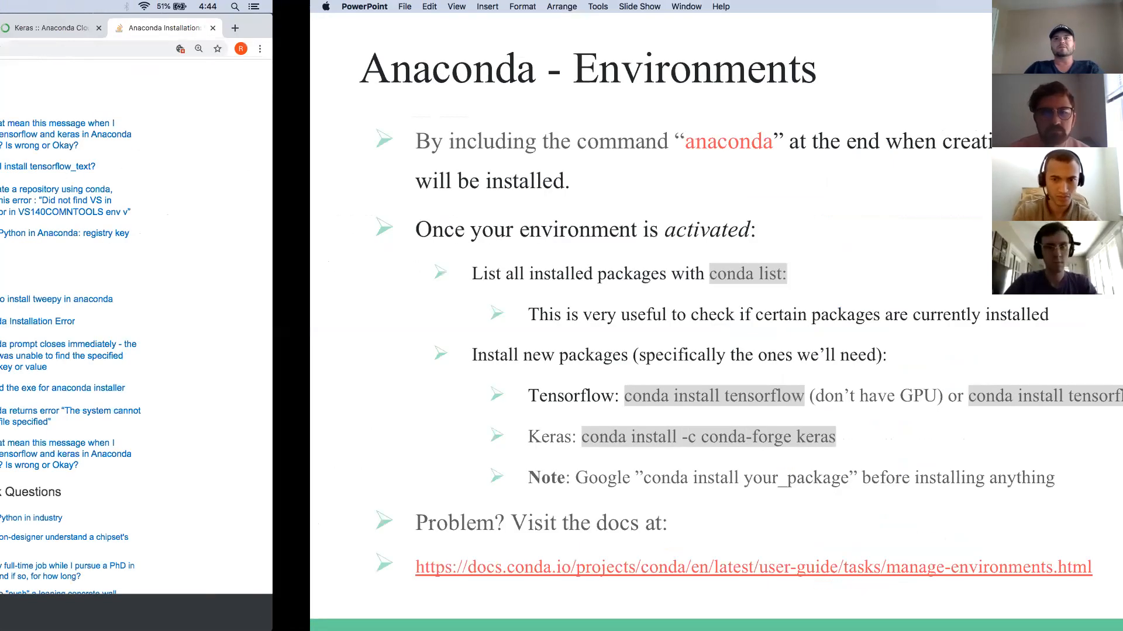
{"action": "key", "text": "super+Return"}
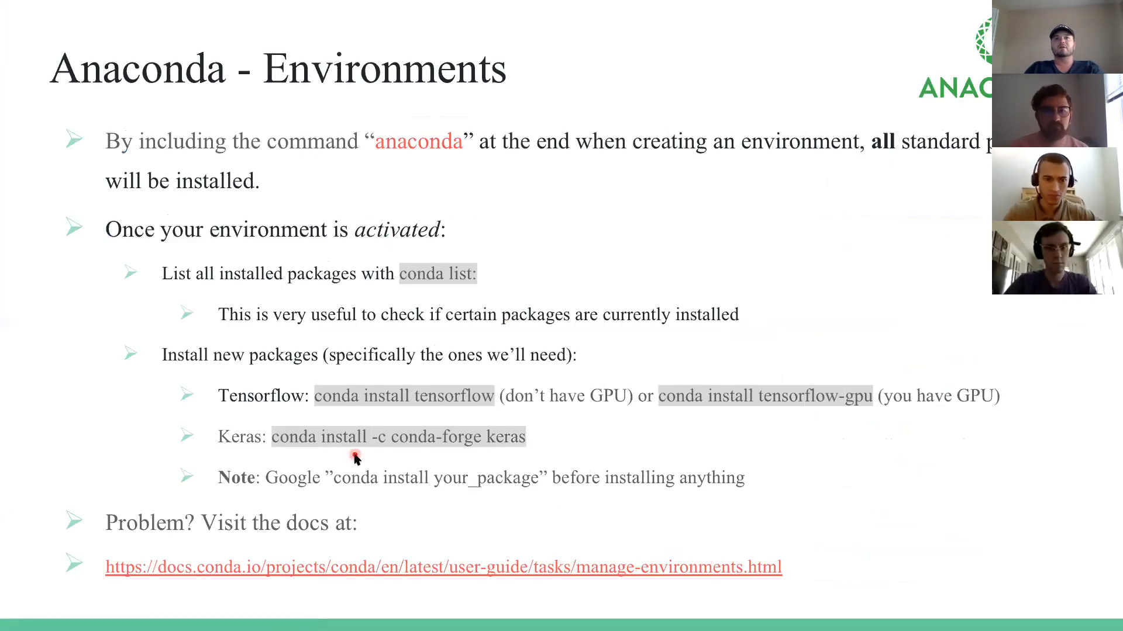
Leave the Anaconda - Environments slideshow and switch back to the browser.
{"action": "key", "text": "super+Tab"}
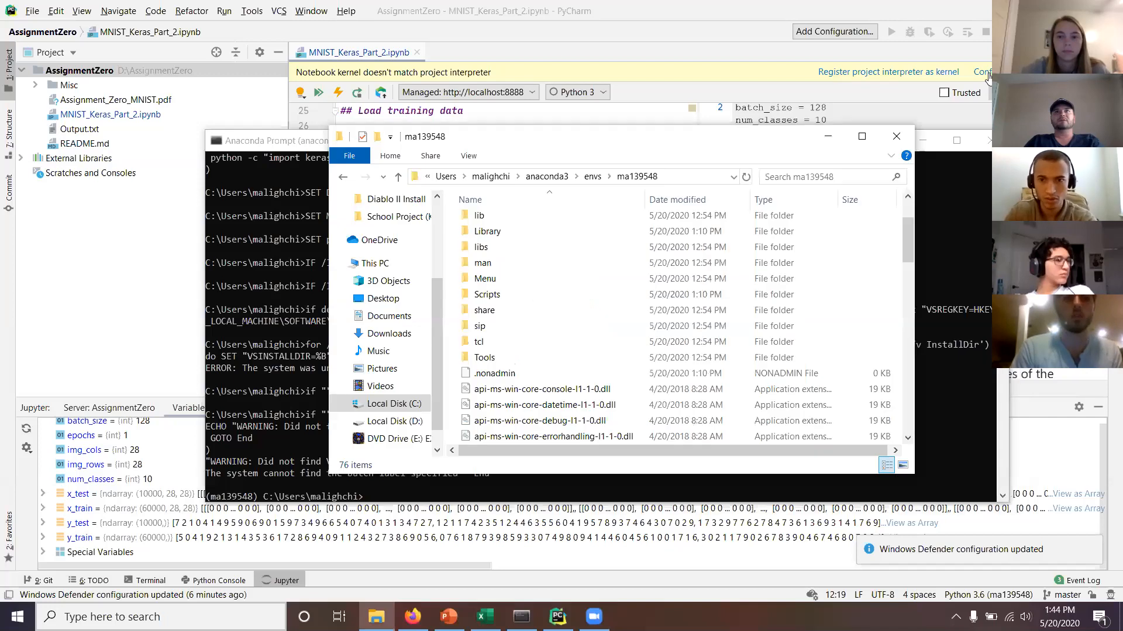
Delete vs2015_compiler_vars.bat from the environment's etc\conda\activate.d folder, then return to the conda console.
{"action": "scroll", "coordinate": [605, 316], "scroll_direction": "up", "scroll_amount": 2}
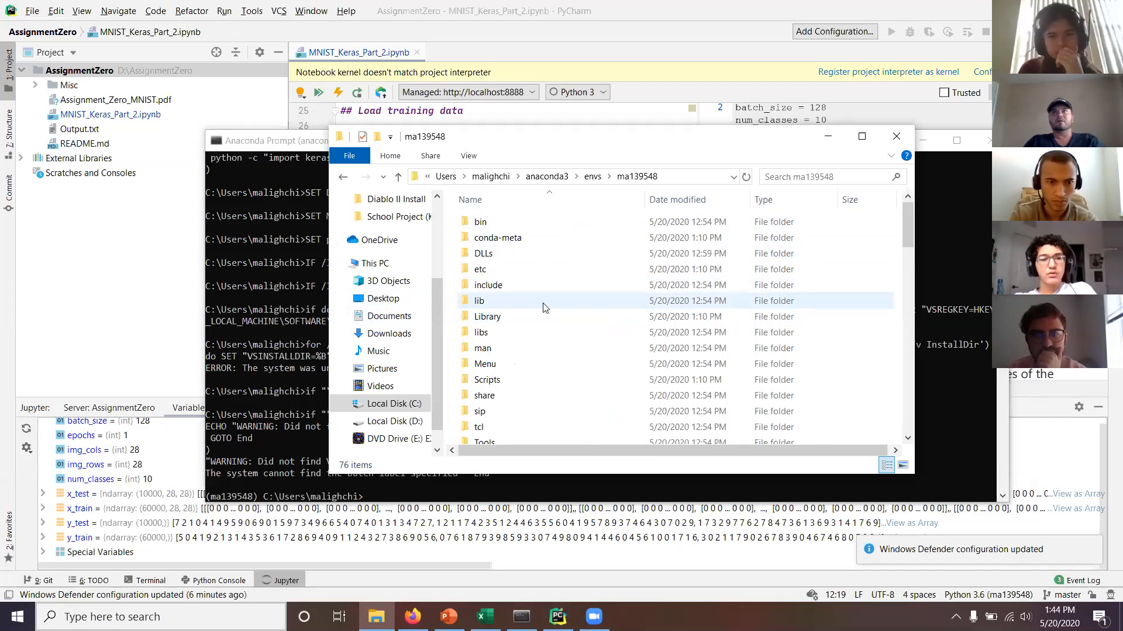
{"action": "mouse_move", "coordinate": [544, 307]}
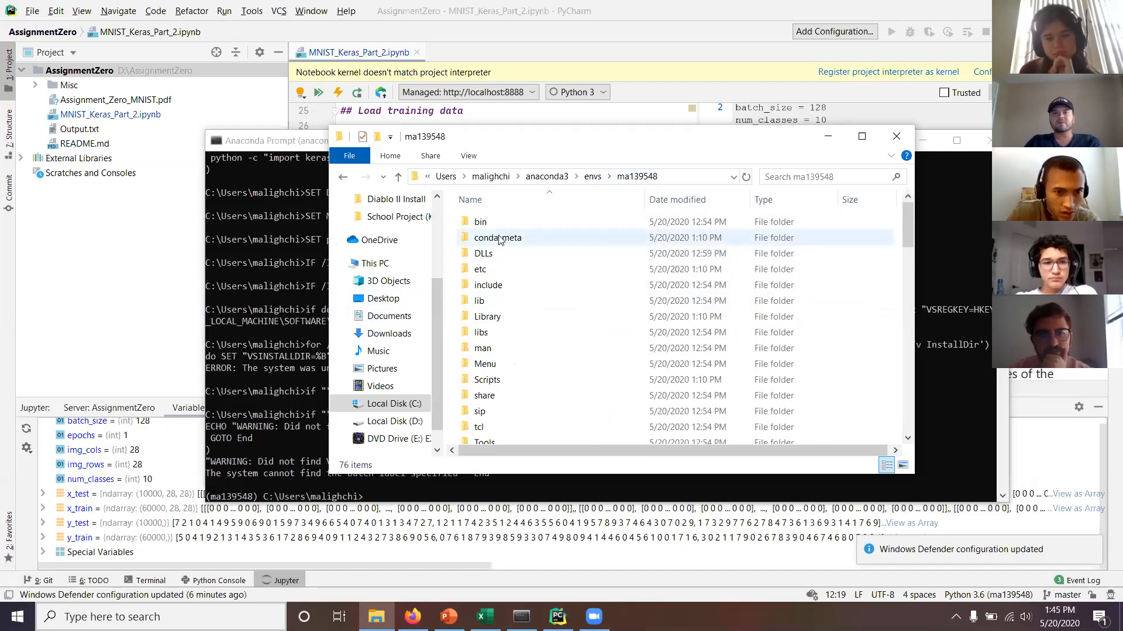
{"action": "double_click", "coordinate": [486, 266]}
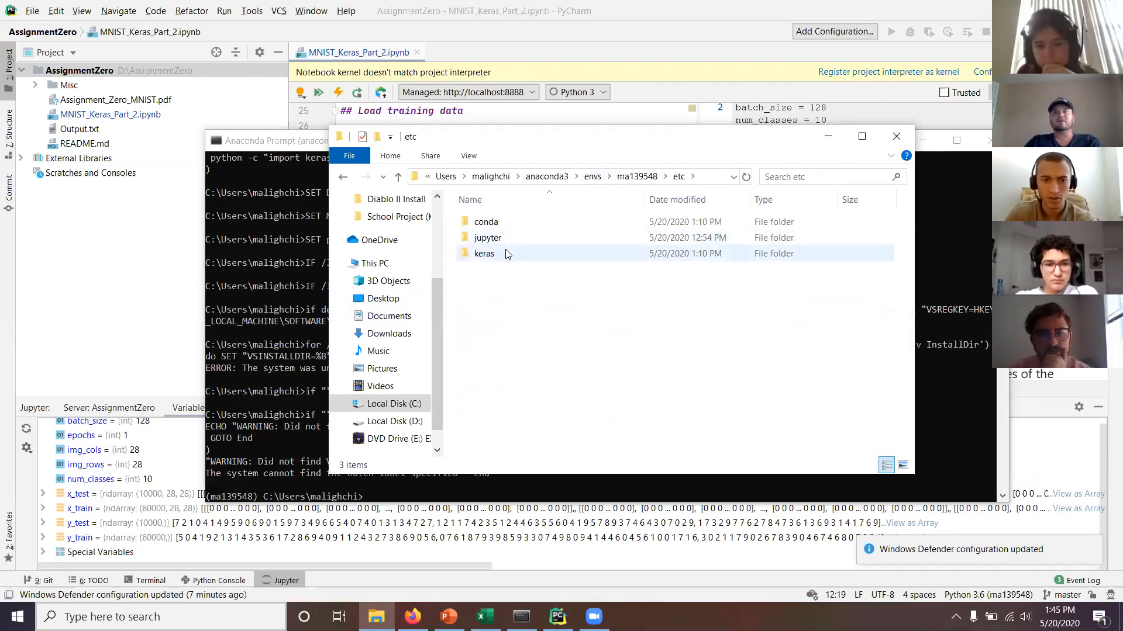
{"action": "double_click", "coordinate": [501, 221]}
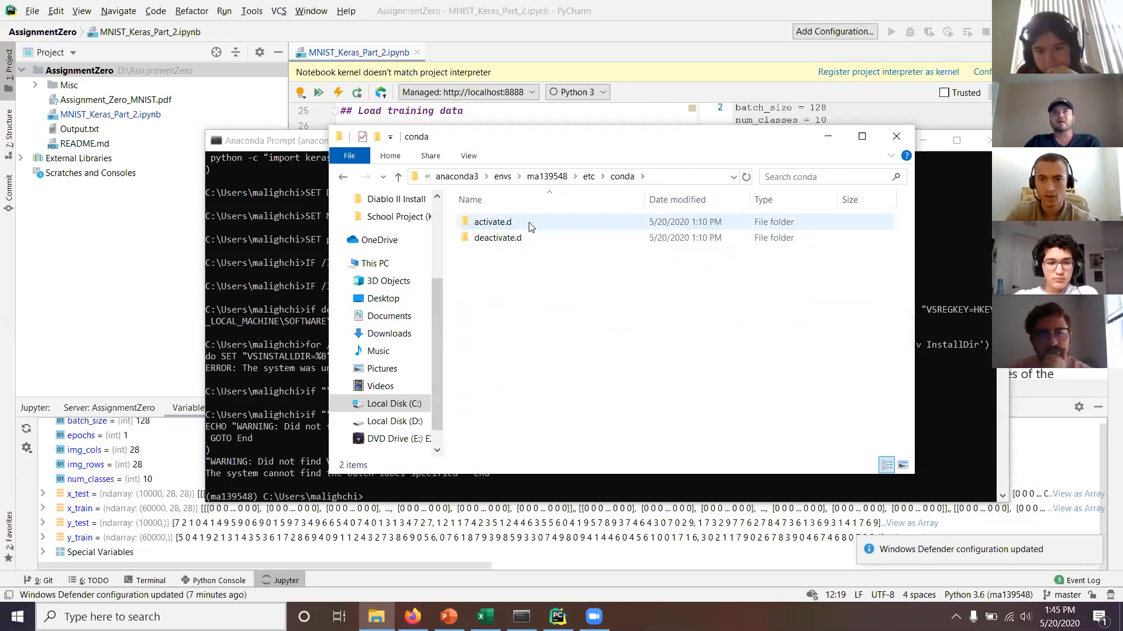
{"action": "double_click", "coordinate": [530, 222]}
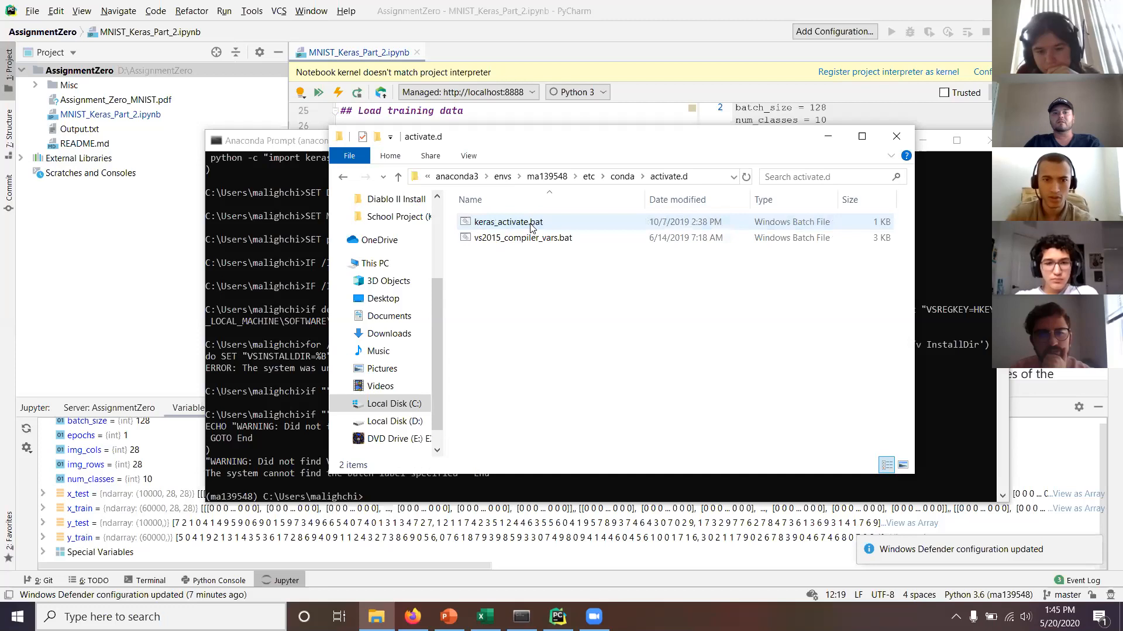
{"action": "left_click", "coordinate": [551, 244]}
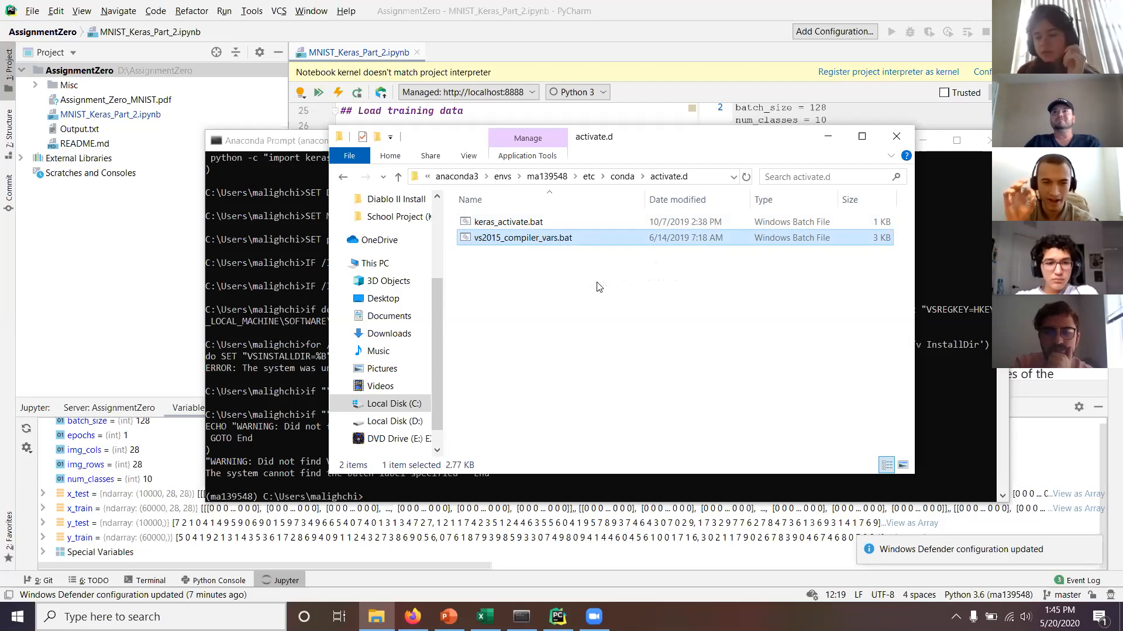
{"action": "key", "text": "Delete"}
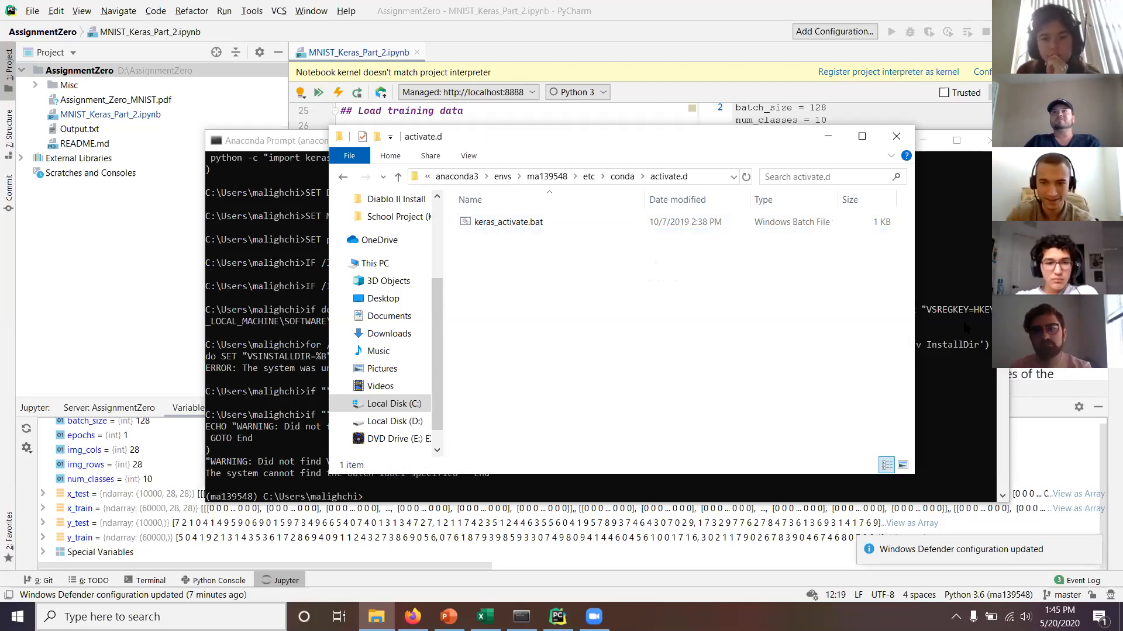
{"action": "left_click", "coordinate": [971, 345]}
{"action": "key", "text": "Up"}
{"action": "key", "text": "Up"}
{"action": "key", "text": "Up"}
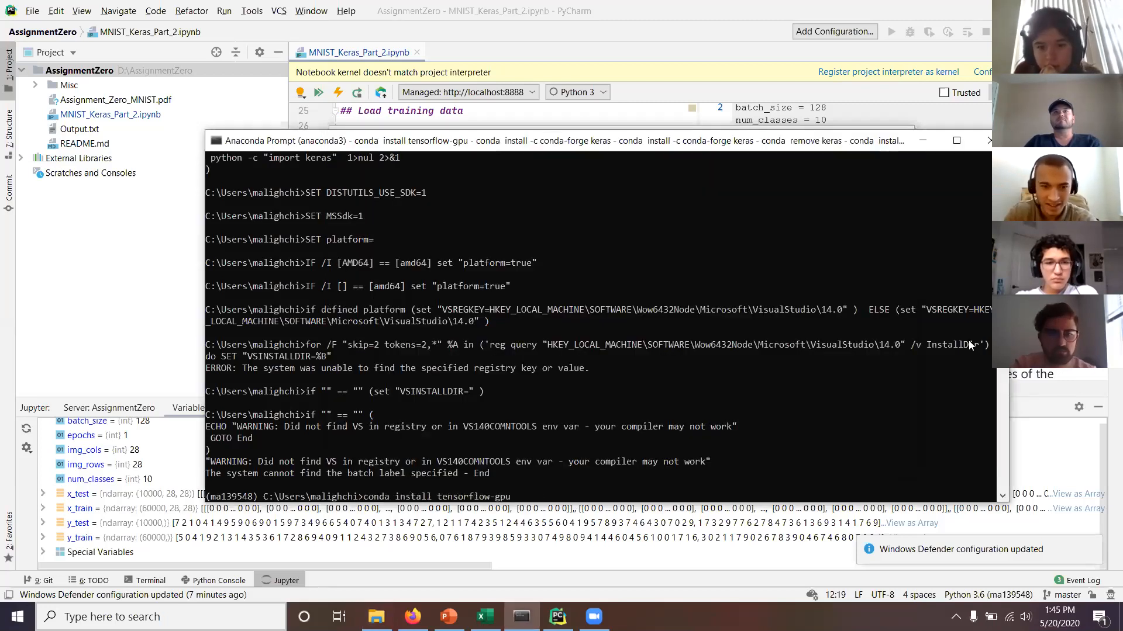
Rerun 'conda remove keras' and nudge the console window slightly left.
{"action": "key", "text": "Up"}
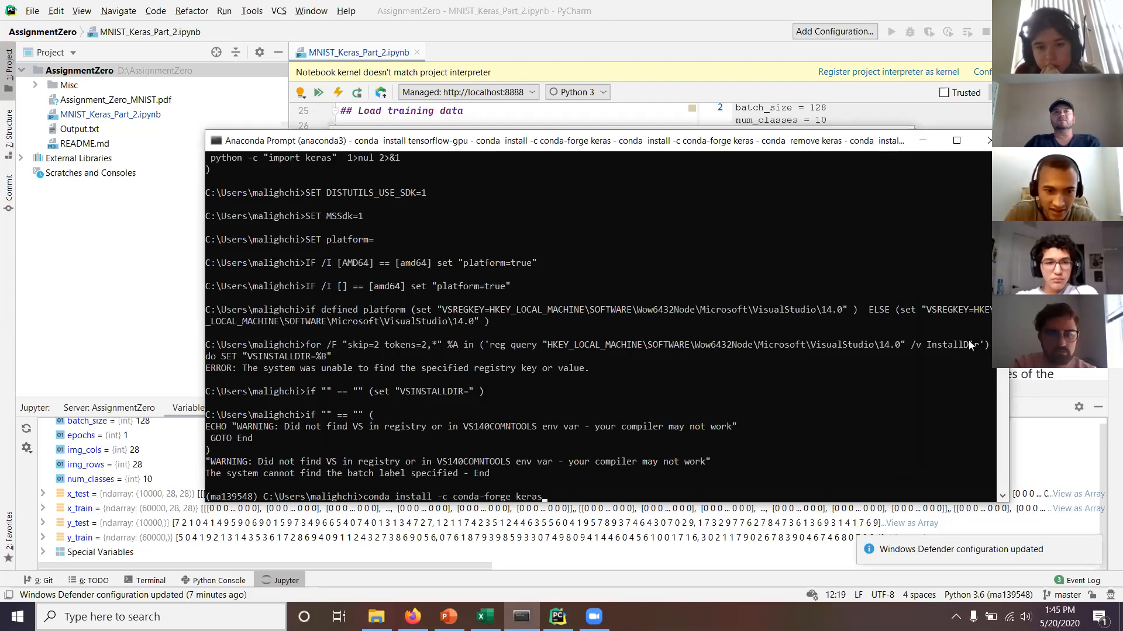
{"action": "key", "text": "Return"}
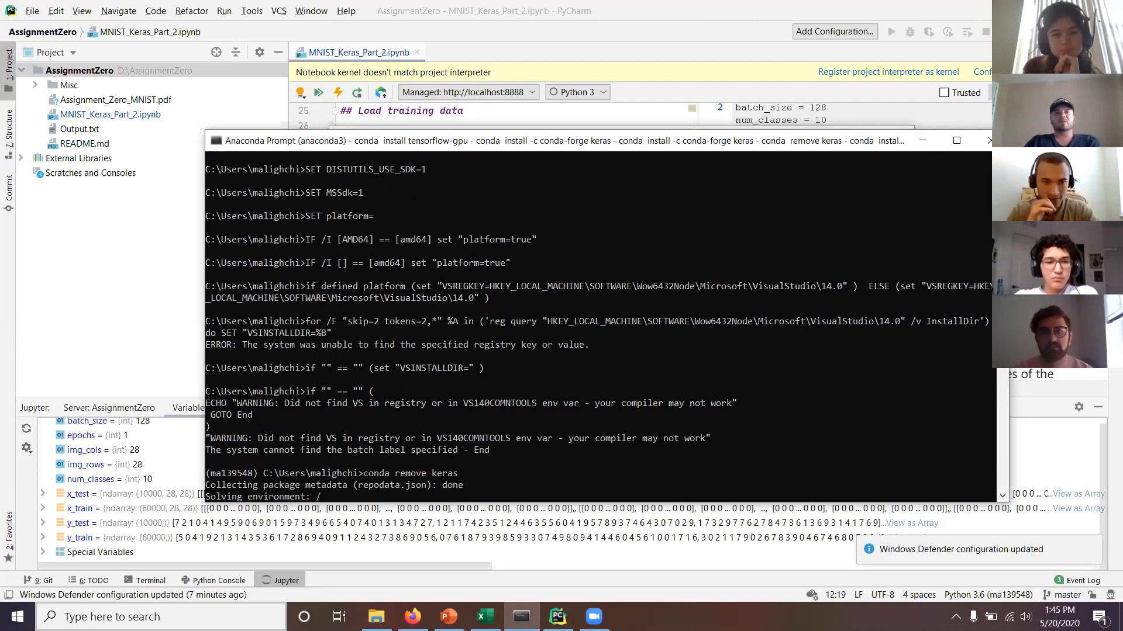
{"action": "mouse_move", "coordinate": [732, 147]}
{"action": "left_mouse_down"}
{"action": "mouse_move", "coordinate": [705, 150]}
{"action": "mouse_move", "coordinate": [715, 137]}
{"action": "left_mouse_up"}
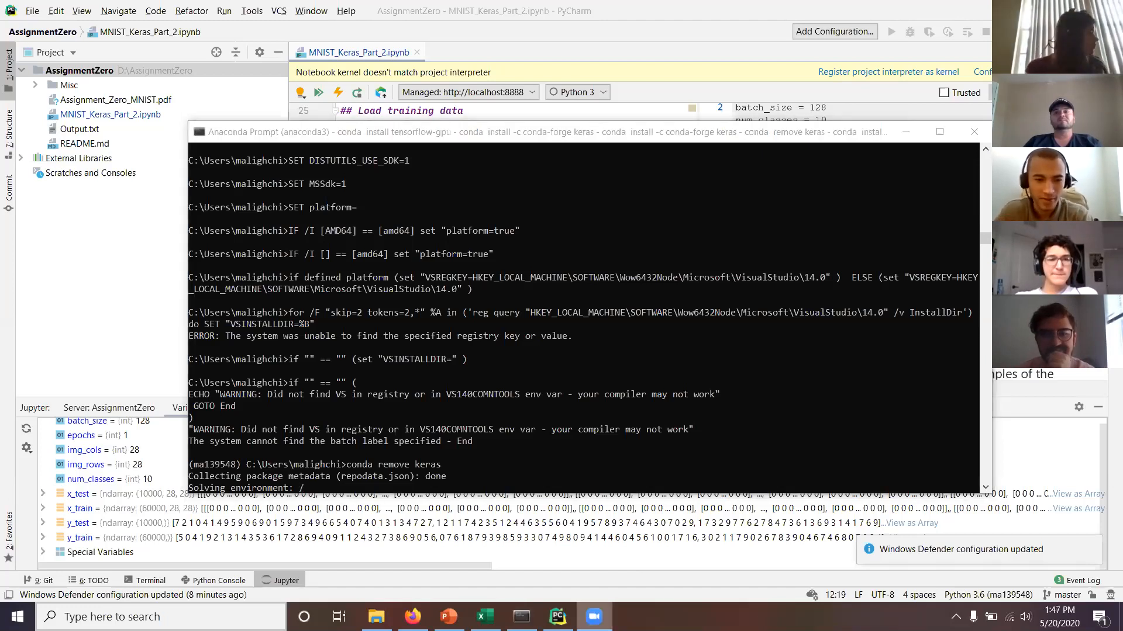
Open and dismiss the meeting app's taskbar options, returning focus to the console.
{"action": "right_click", "coordinate": [594, 617]}
{"action": "left_click", "coordinate": [594, 617]}
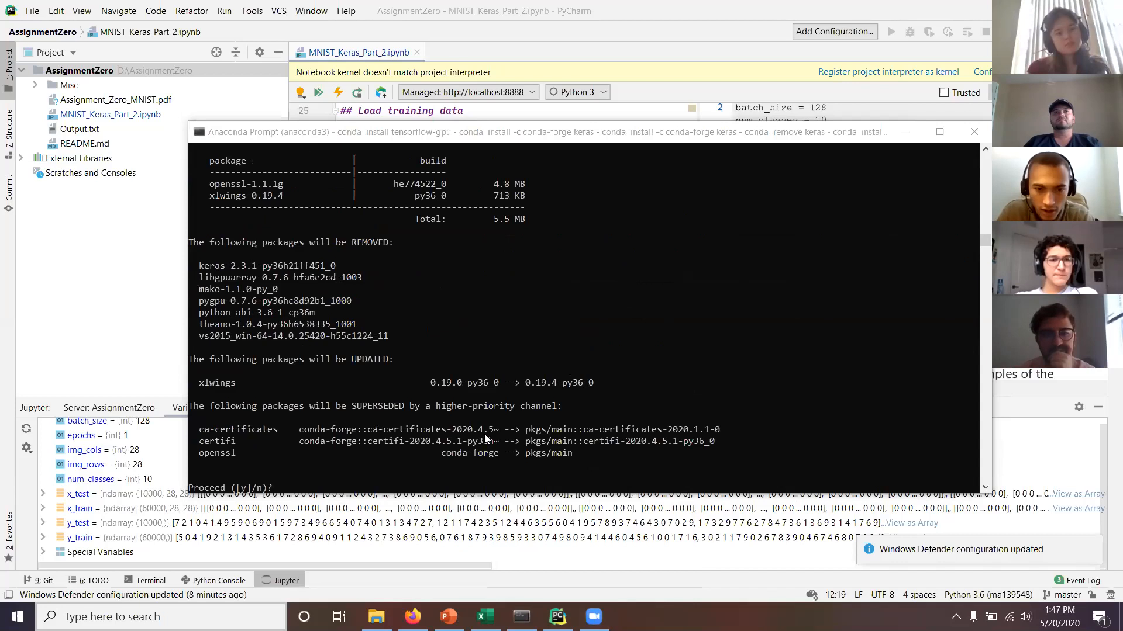
{"action": "left_click", "coordinate": [763, 380]}
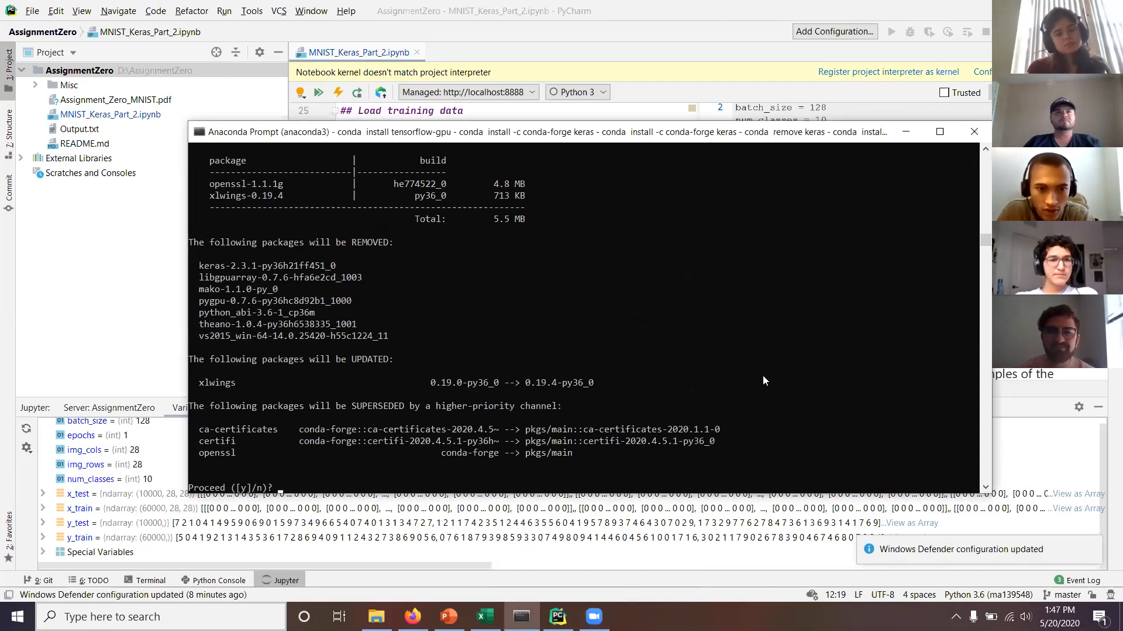
{"action": "right_click", "coordinate": [594, 615]}
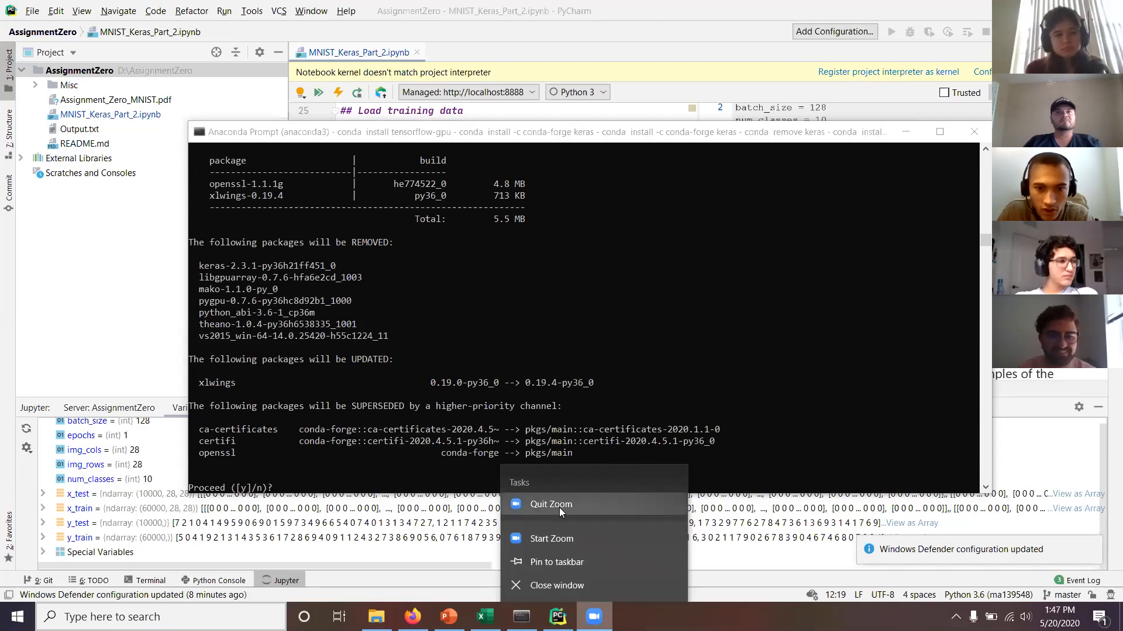
{"action": "left_click", "coordinate": [564, 507]}
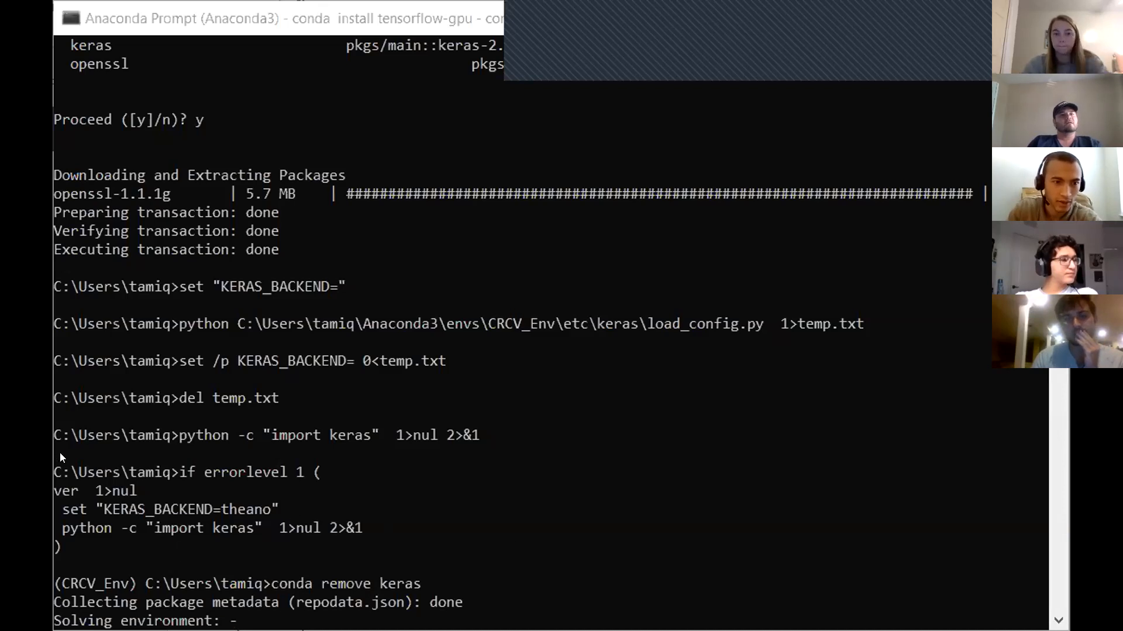
{"action": "left_click_drag", "start_coordinate": [58, 469], "coordinate": [88, 517]}
Exit the console's QuickEdit text selection so conda resumes solving the keras removal.
{"action": "left_click", "coordinate": [91, 545]}
{"action": "left_click", "coordinate": [70, 556]}
{"action": "key", "text": "Escape"}
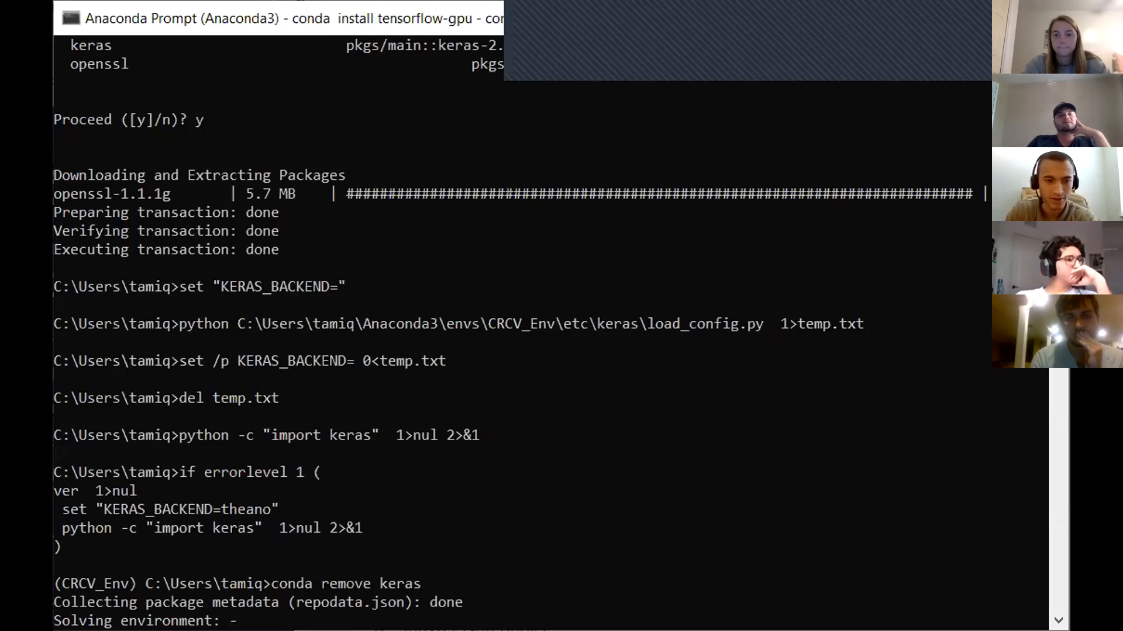
{"action": "left_click", "coordinate": [891, 543]}
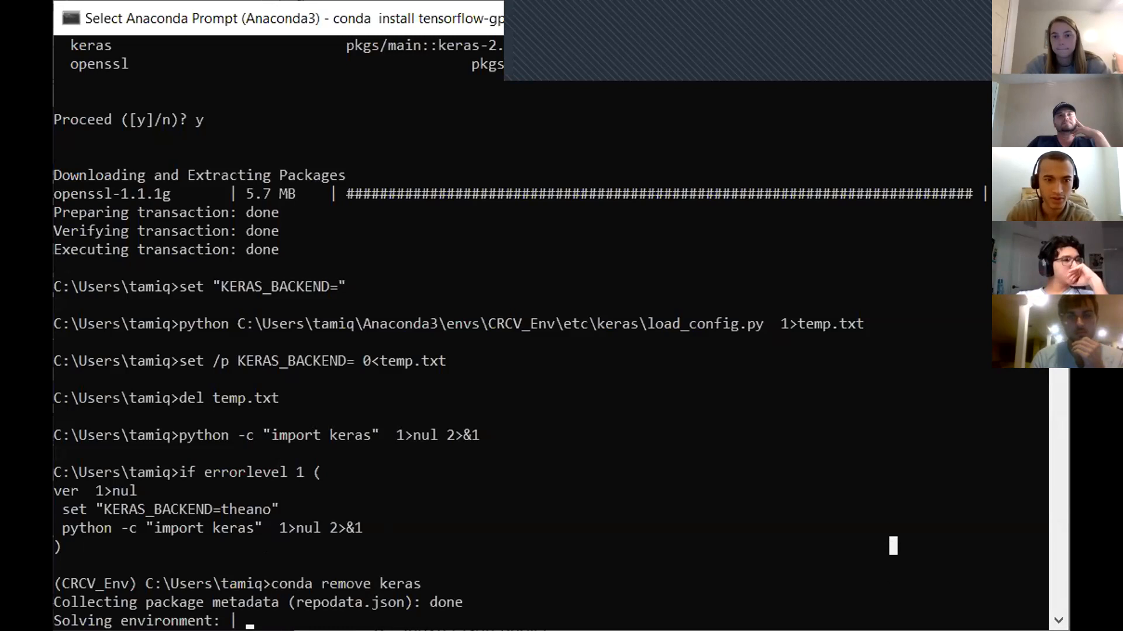
{"action": "left_click", "coordinate": [324, 13]}
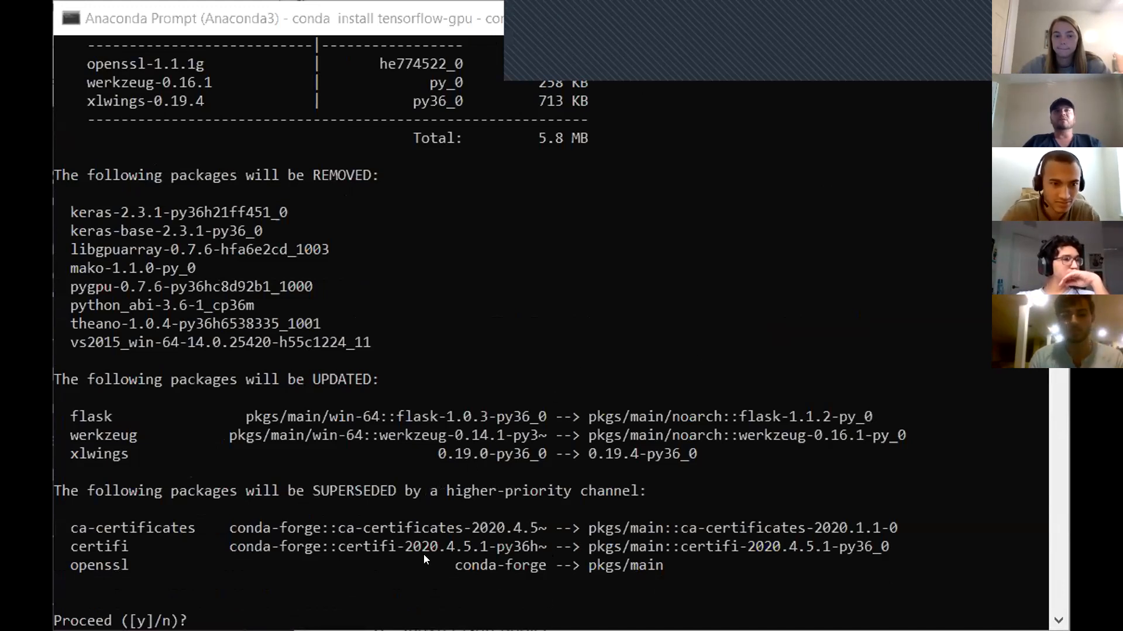
Bring up the meeting's End Meeting confirmation from the taskbar and cancel it.
{"action": "left_click", "coordinate": [376, 621]}
{"action": "left_click", "coordinate": [325, 620]}
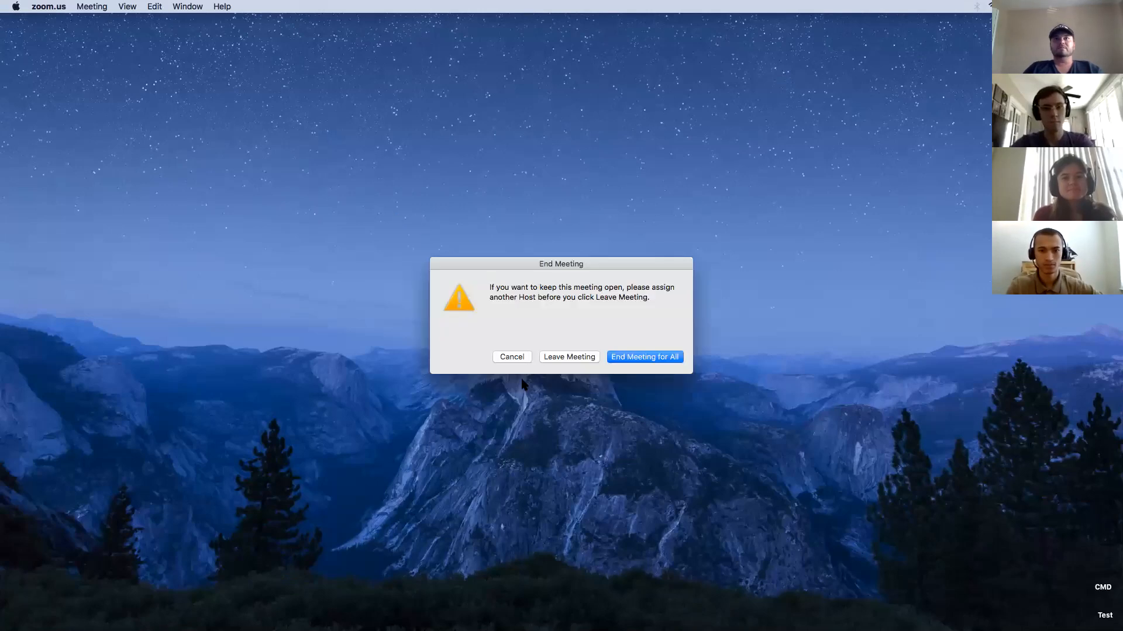
{"action": "left_click", "coordinate": [519, 354]}
Open a new Finder window on the home folder, show hidden files, enlarge it and tidy the icons.
{"action": "left_click", "coordinate": [397, 235]}
{"action": "key", "text": "super+n"}
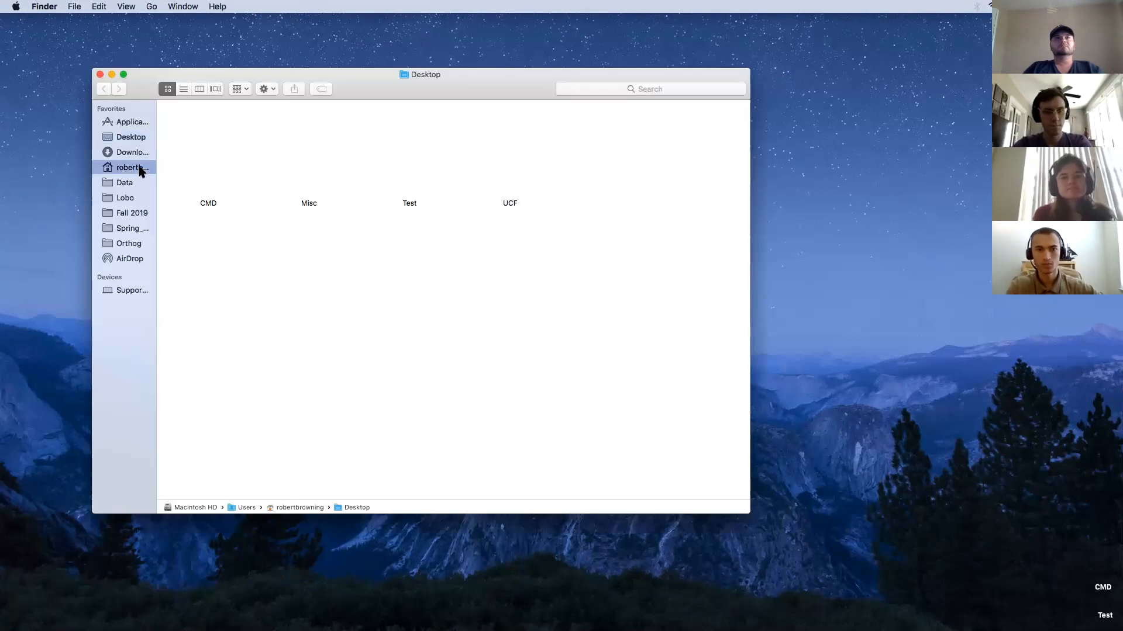
{"action": "left_click", "coordinate": [141, 167]}
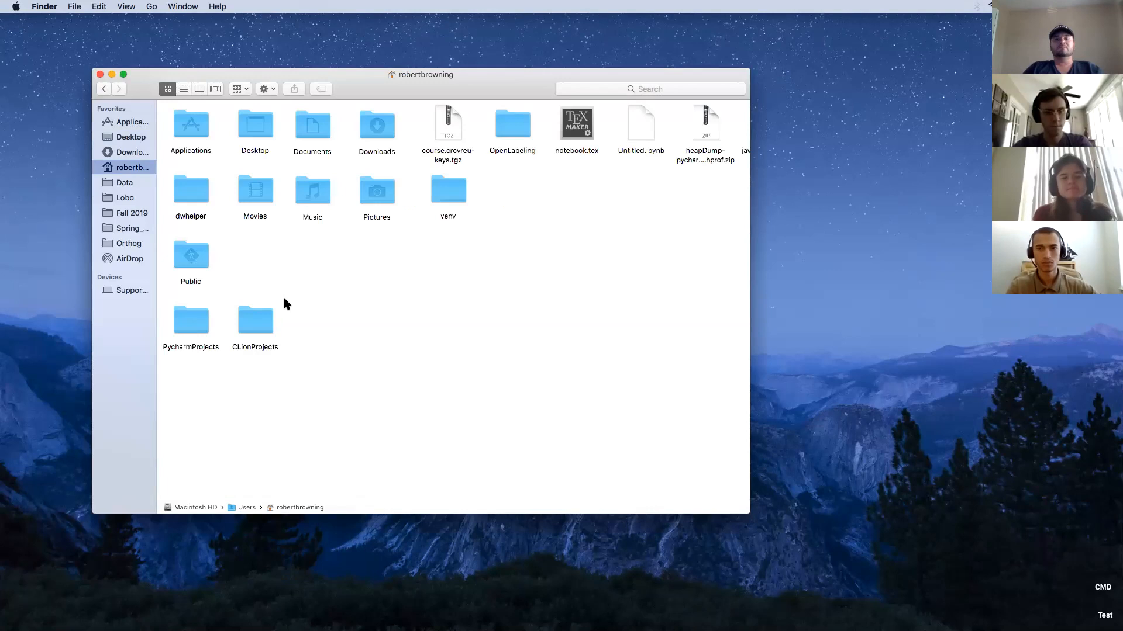
{"action": "key", "text": "super+shift+period"}
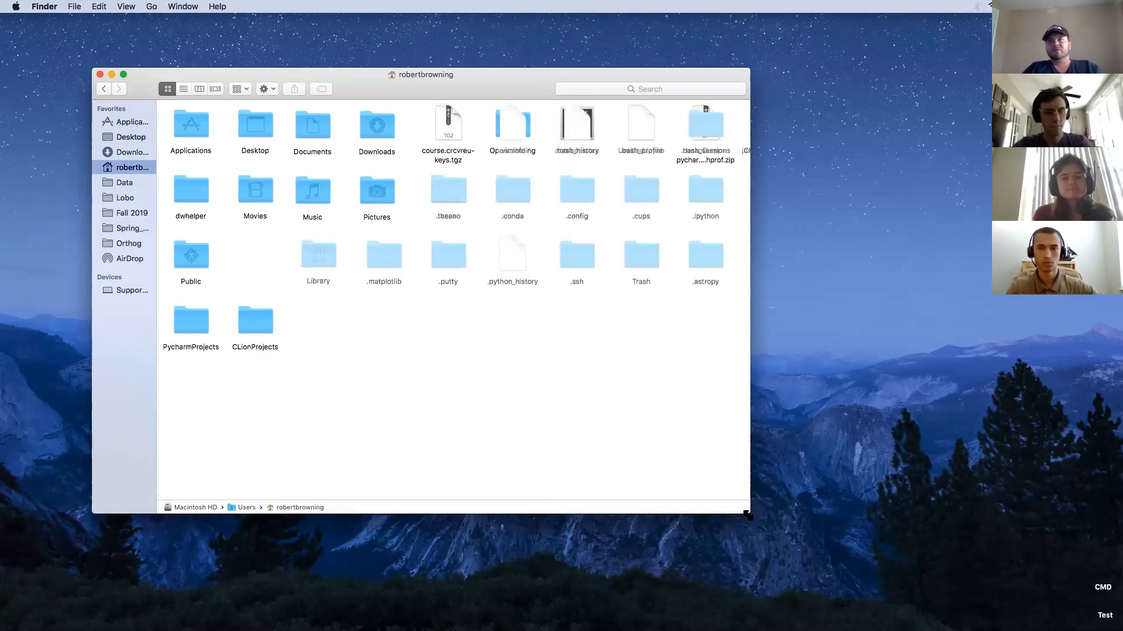
{"action": "left_click_drag", "start_coordinate": [747, 515], "coordinate": [1030, 523]}
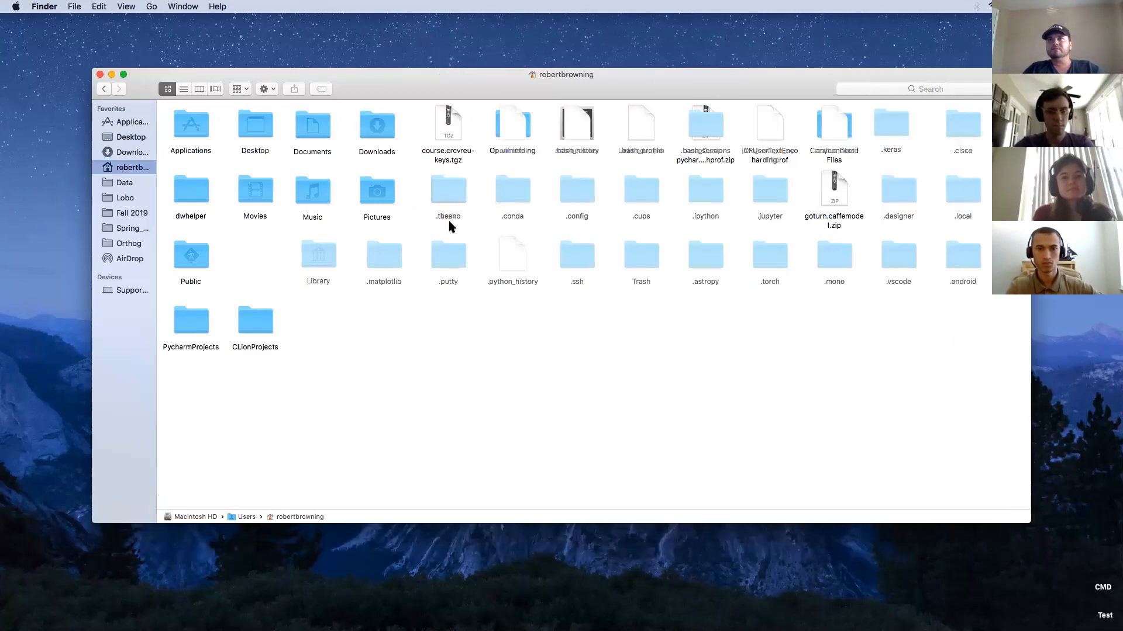
{"action": "right_click", "coordinate": [435, 356]}
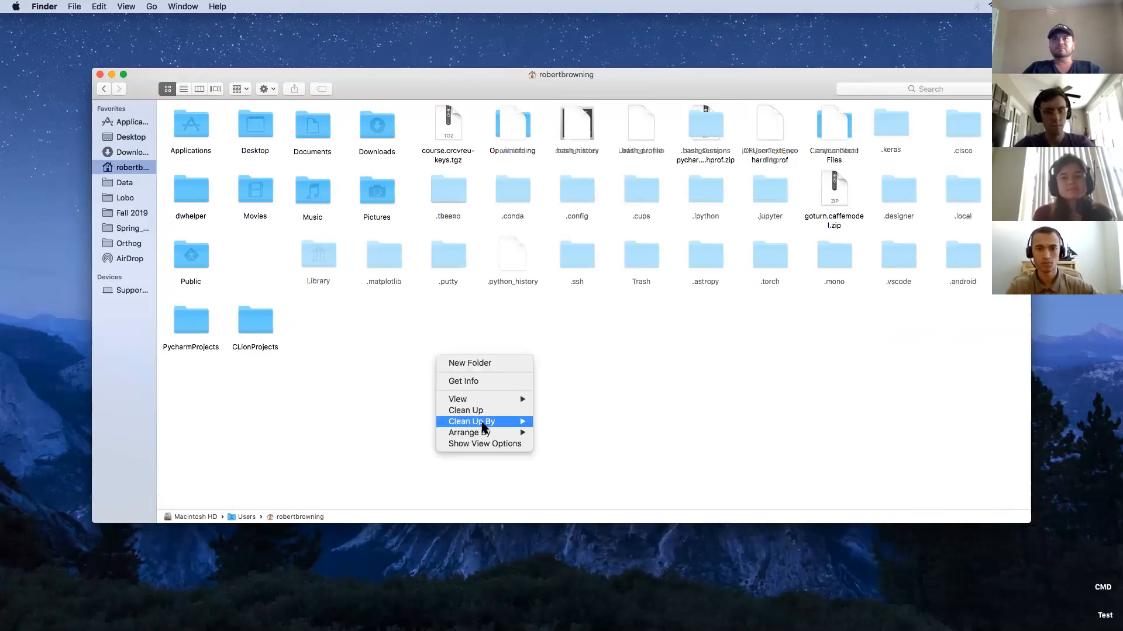
{"action": "left_click", "coordinate": [480, 413]}
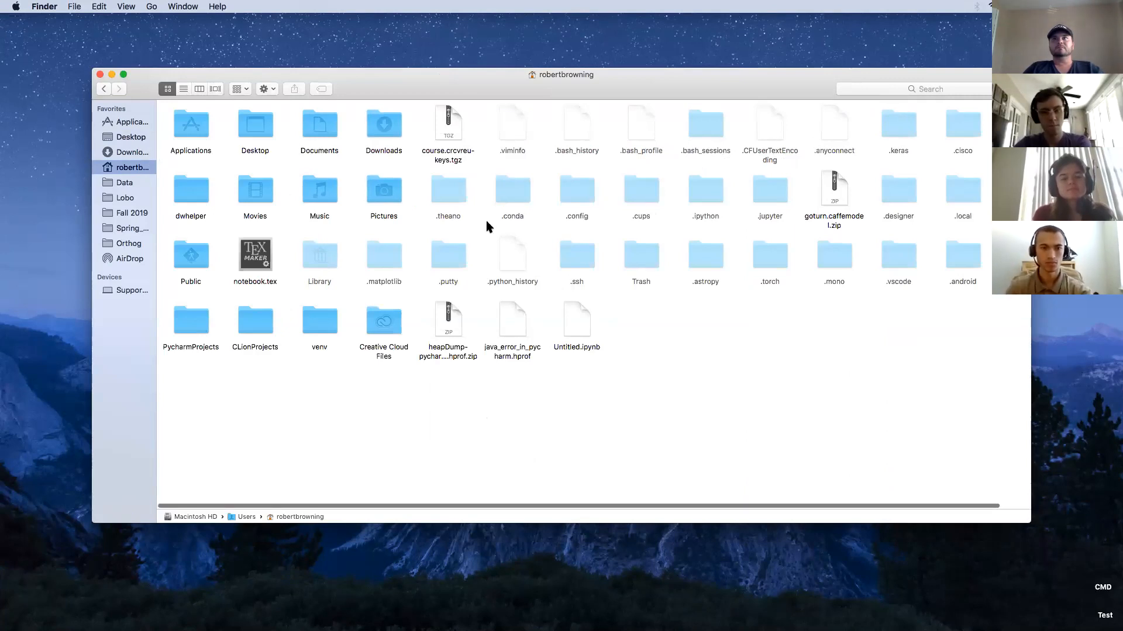
{"action": "scroll", "coordinate": [486, 227], "scroll_direction": "right", "scroll_amount": 3}
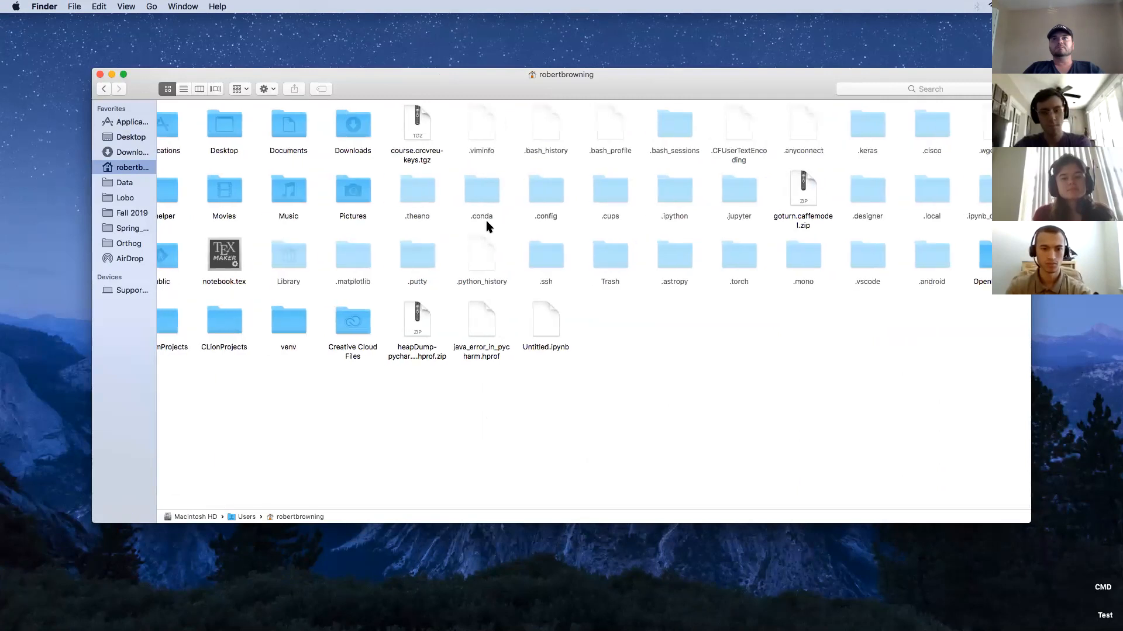
{"action": "scroll", "coordinate": [486, 221], "scroll_direction": "left", "scroll_amount": 2}
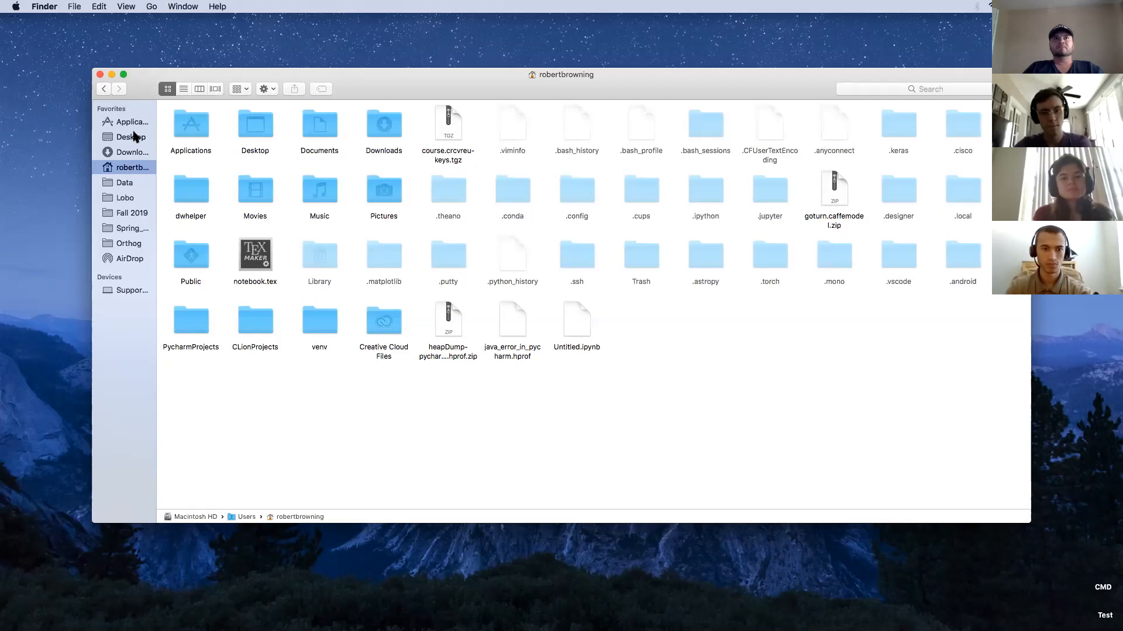
Navigate Computer > Macintosh HD > Users and open the user's home folder.
{"action": "left_click", "coordinate": [129, 293]}
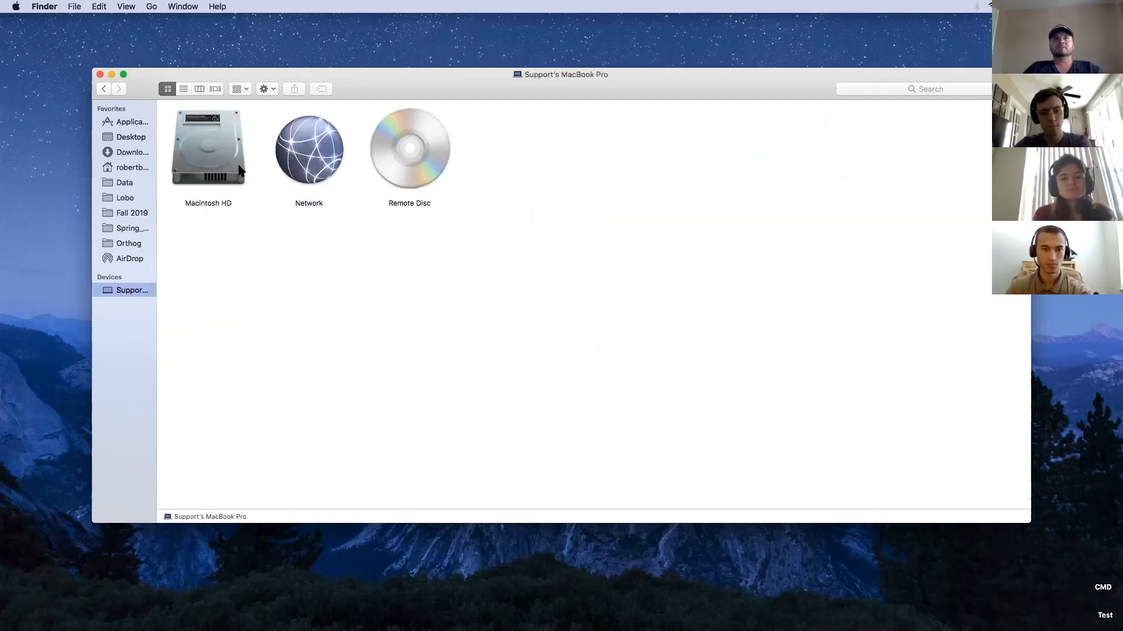
{"action": "left_click", "coordinate": [209, 157]}
{"action": "double_click", "coordinate": [208, 157]}
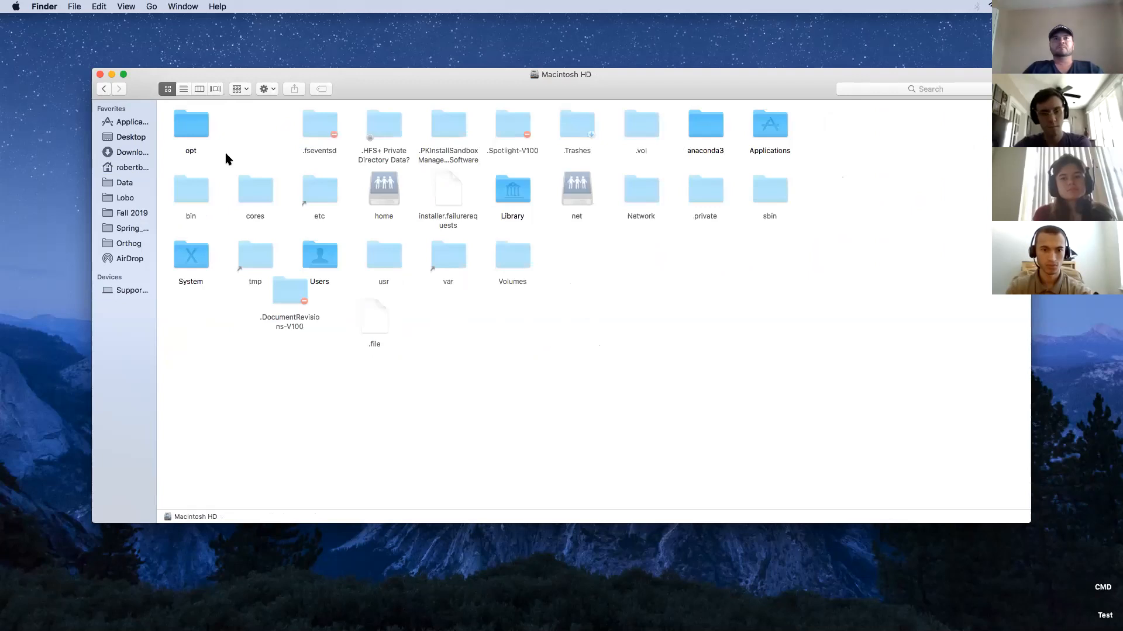
{"action": "double_click", "coordinate": [325, 263]}
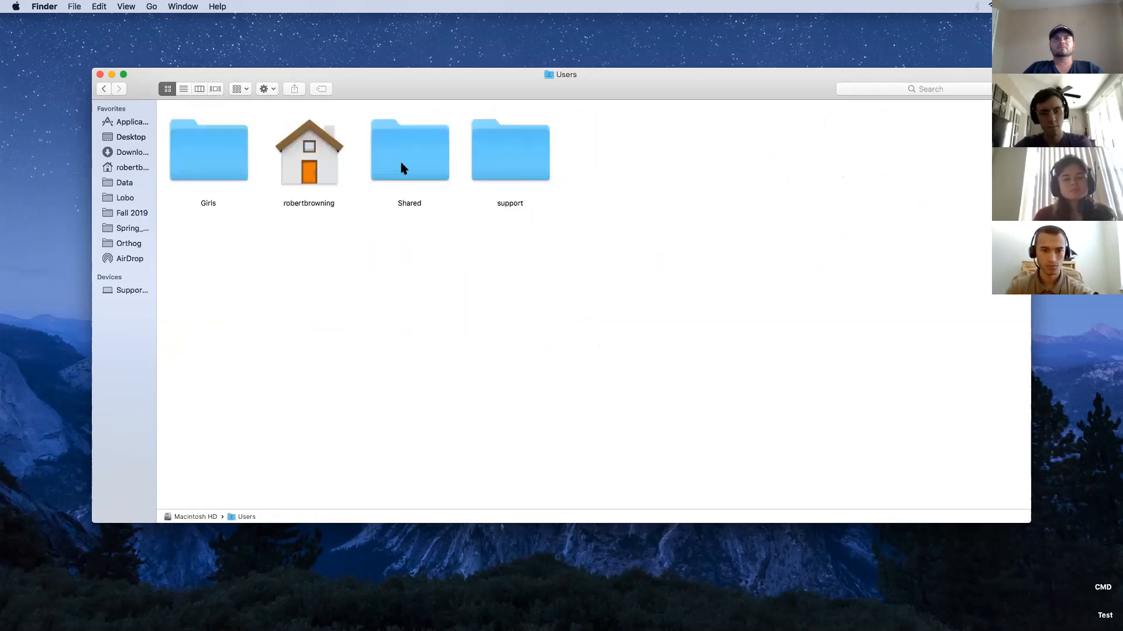
{"action": "double_click", "coordinate": [287, 167]}
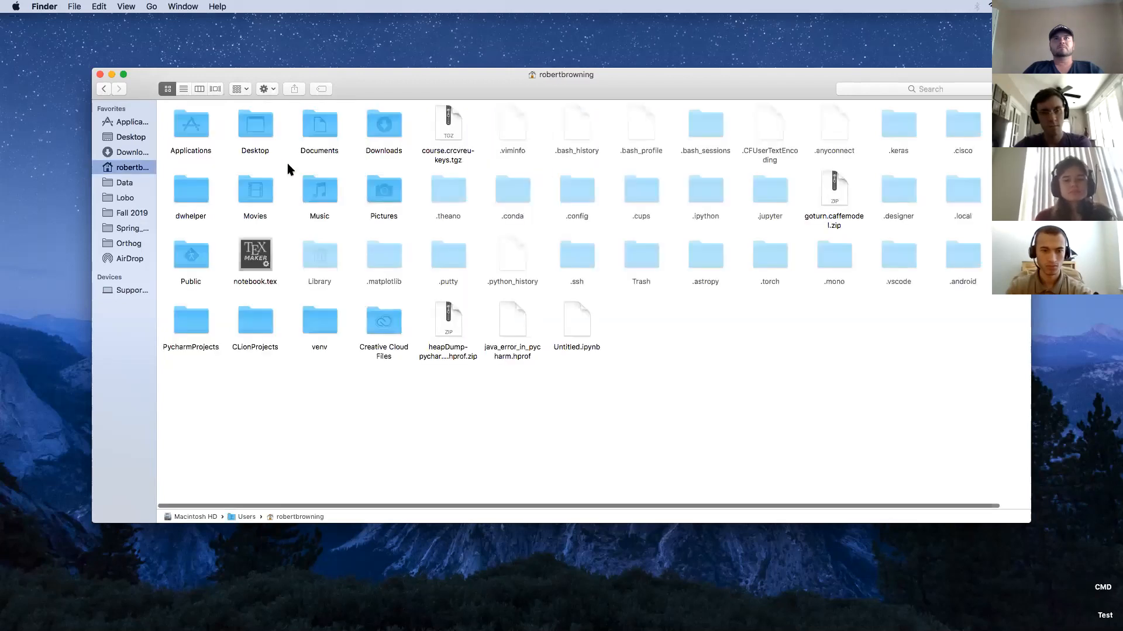
Search Finder for 'anac', filtered to Kind is Folder across This Mac.
{"action": "left_click", "coordinate": [915, 91]}
{"action": "type", "text": "anaconda"}
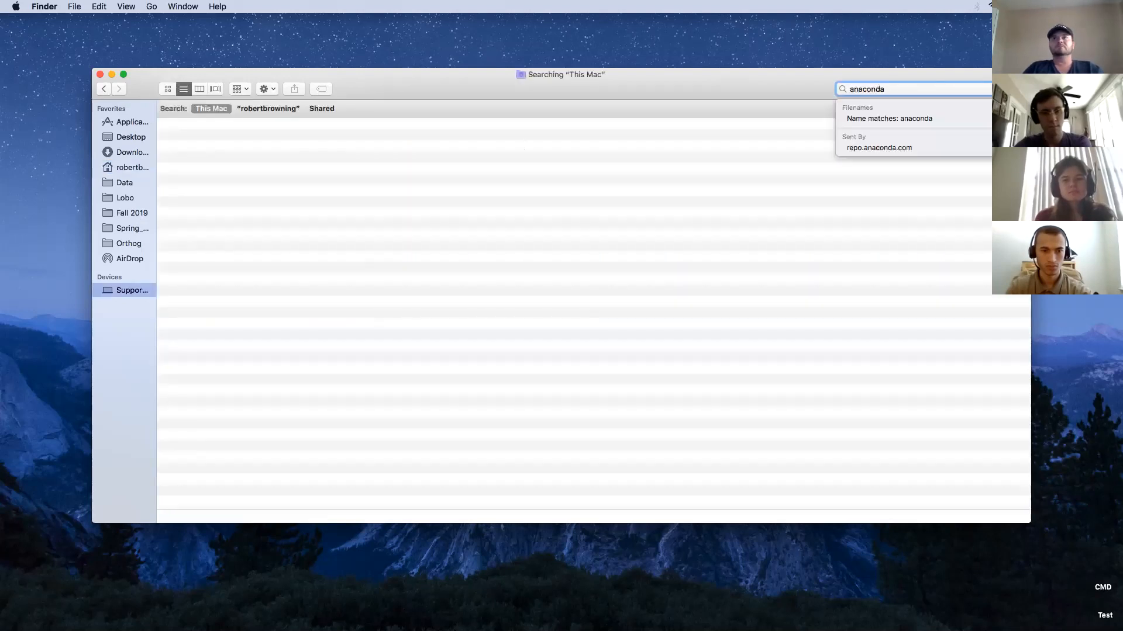
{"action": "key", "text": "Return"}
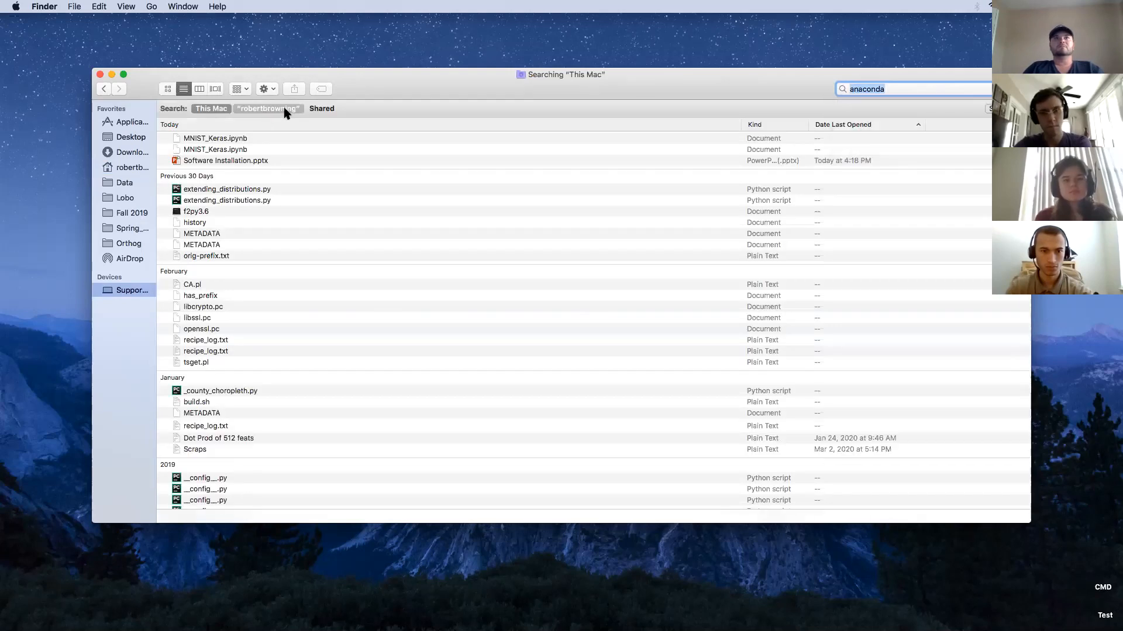
{"action": "left_click", "coordinate": [268, 109]}
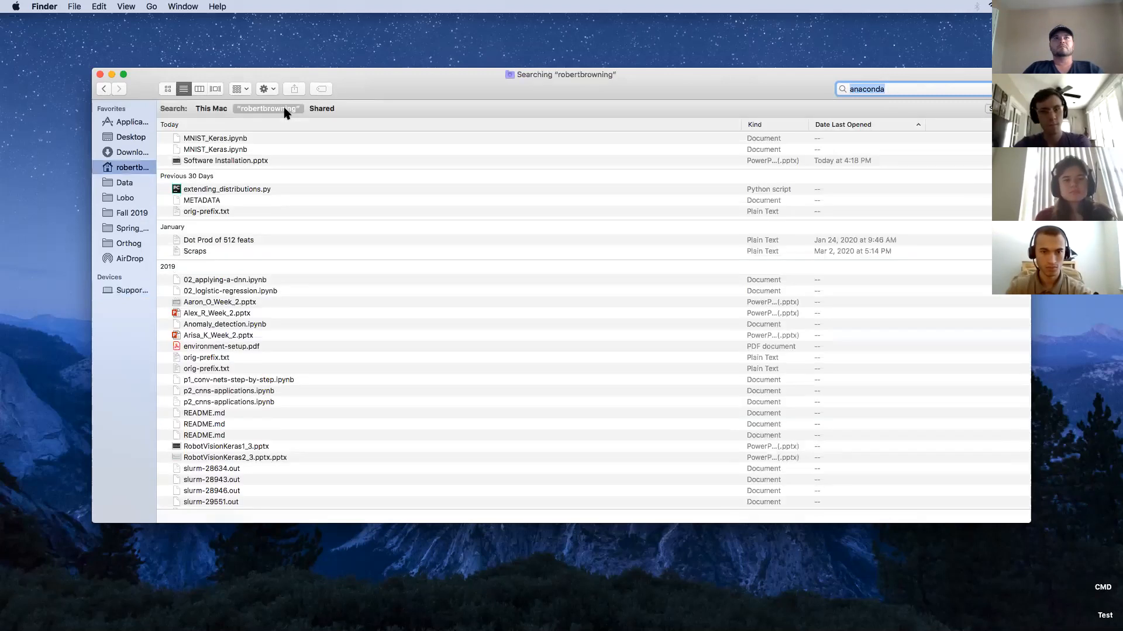
{"action": "left_click", "coordinate": [1020, 108]}
{"action": "left_click", "coordinate": [193, 127]}
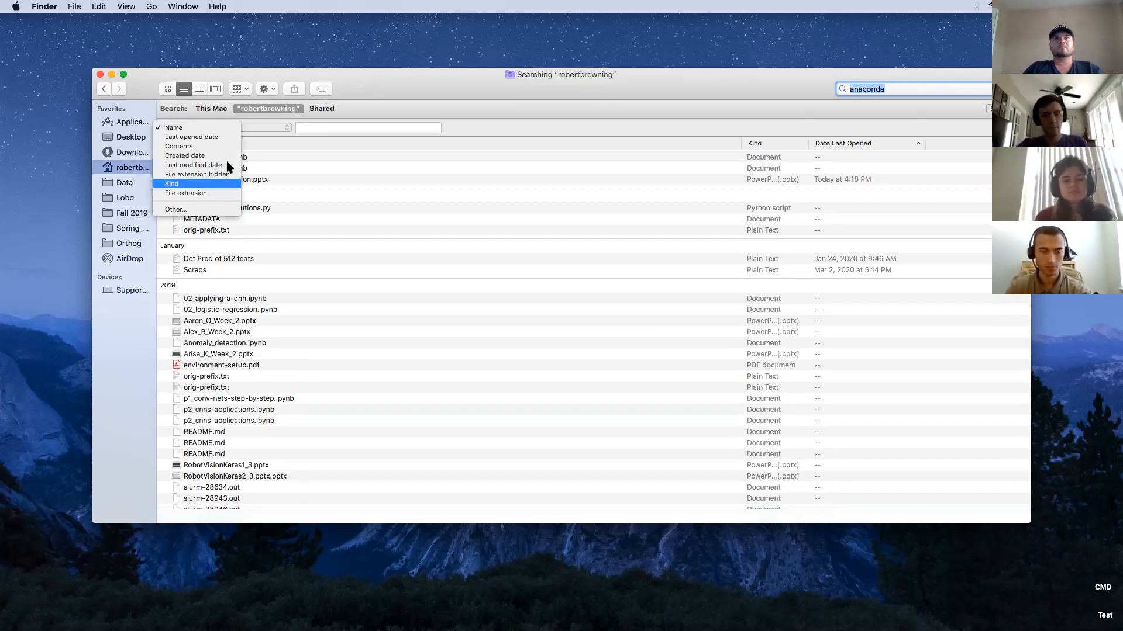
{"action": "left_click", "coordinate": [200, 184]}
{"action": "left_click", "coordinate": [274, 133]}
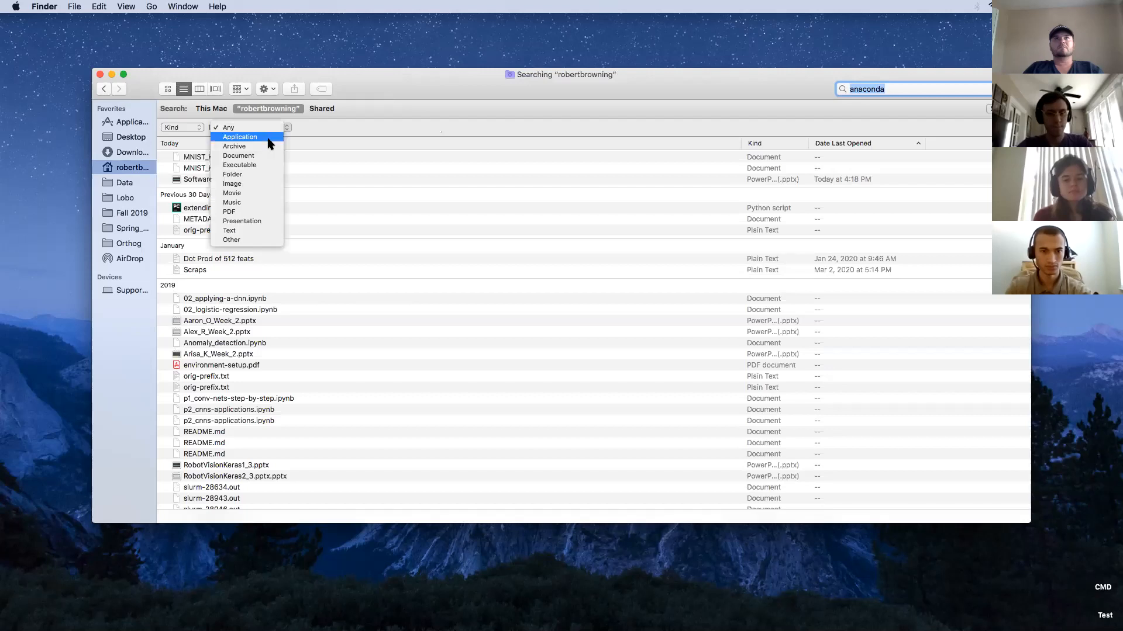
{"action": "left_click", "coordinate": [249, 175]}
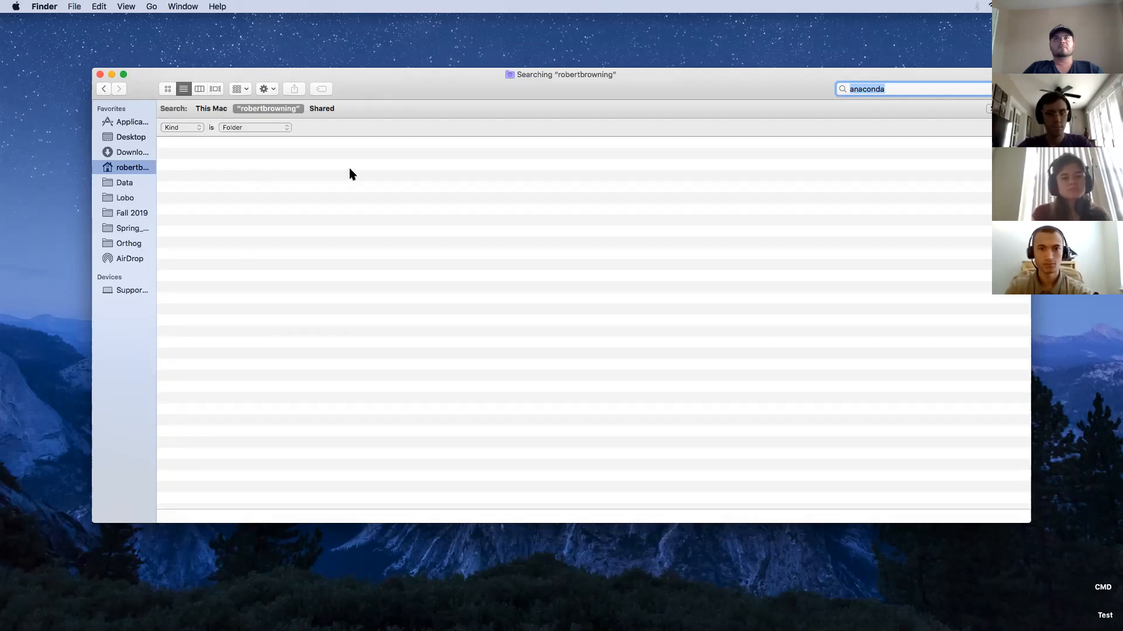
{"action": "left_click", "coordinate": [210, 109]}
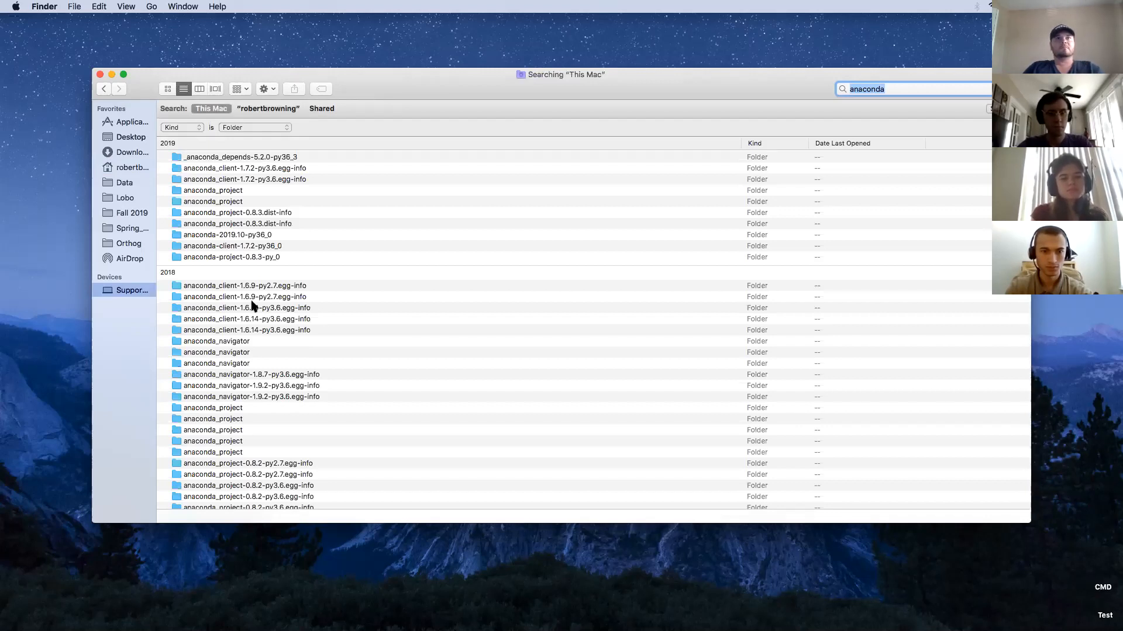
Get Info on the anaconda_client-1.6.9-py2.7.egg-info folder to check its location, then close it.
{"action": "left_click", "coordinate": [255, 285]}
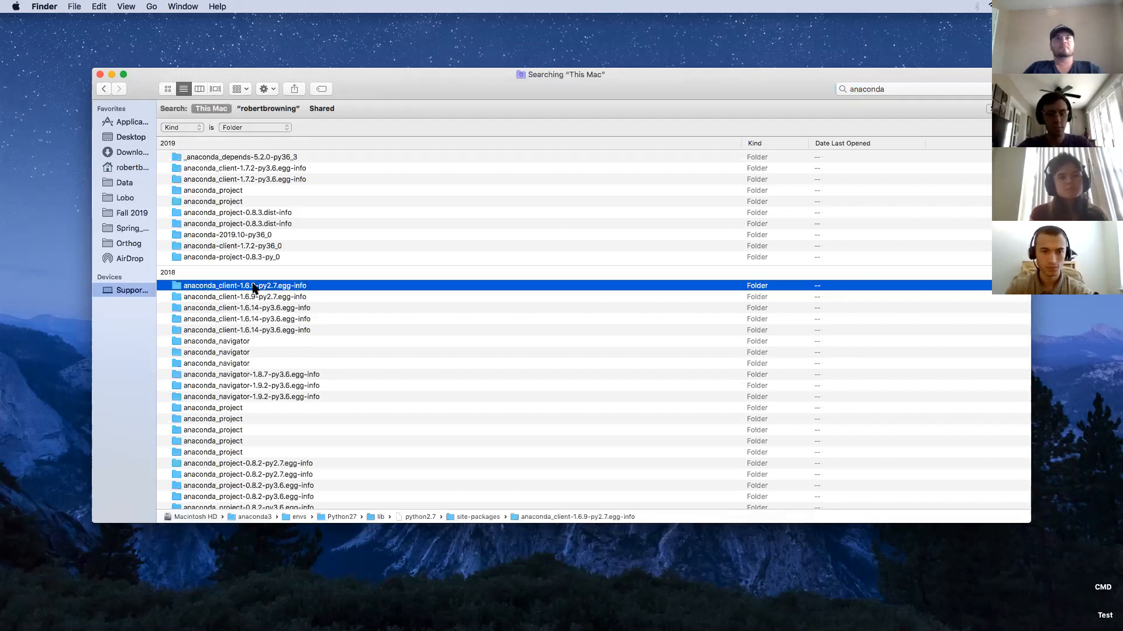
{"action": "right_click", "coordinate": [255, 286]}
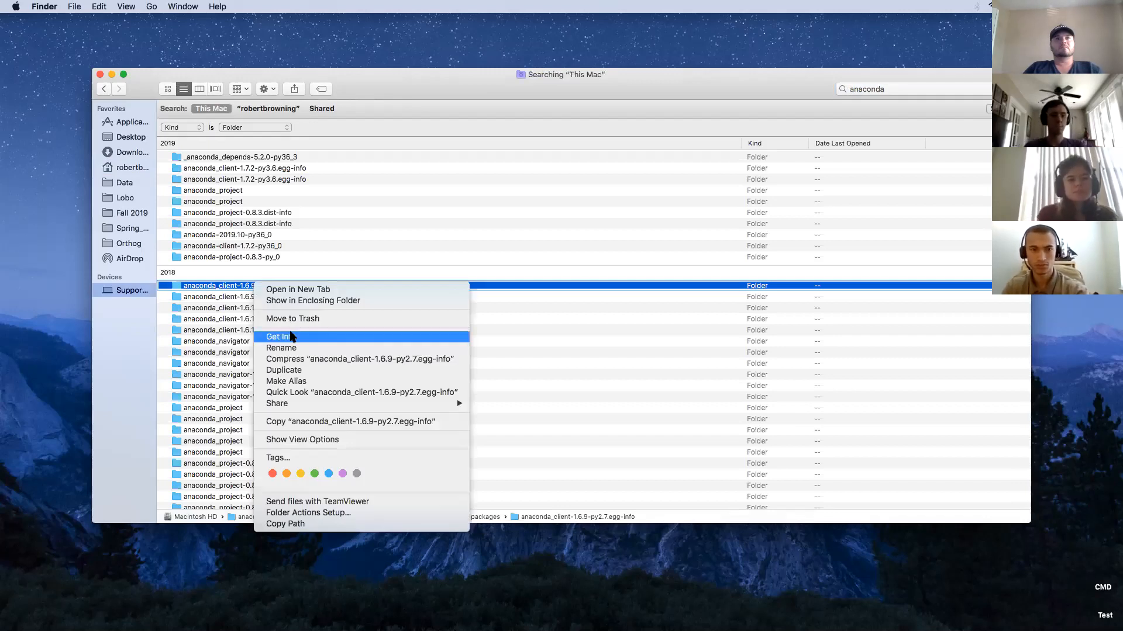
{"action": "left_click", "coordinate": [291, 334]}
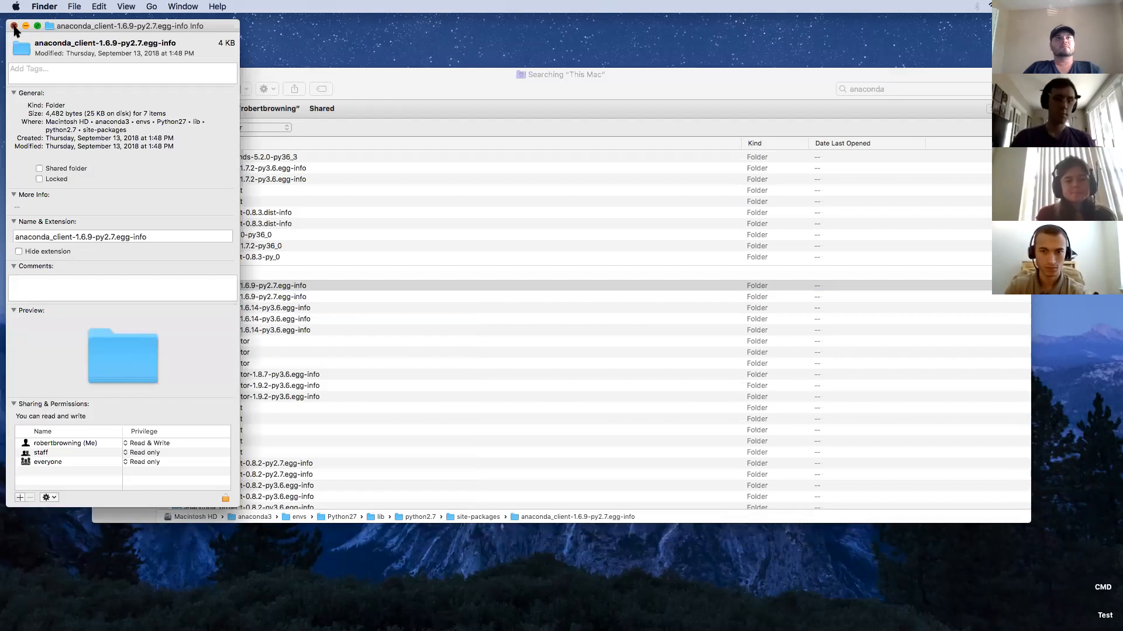
{"action": "key", "text": "super+w"}
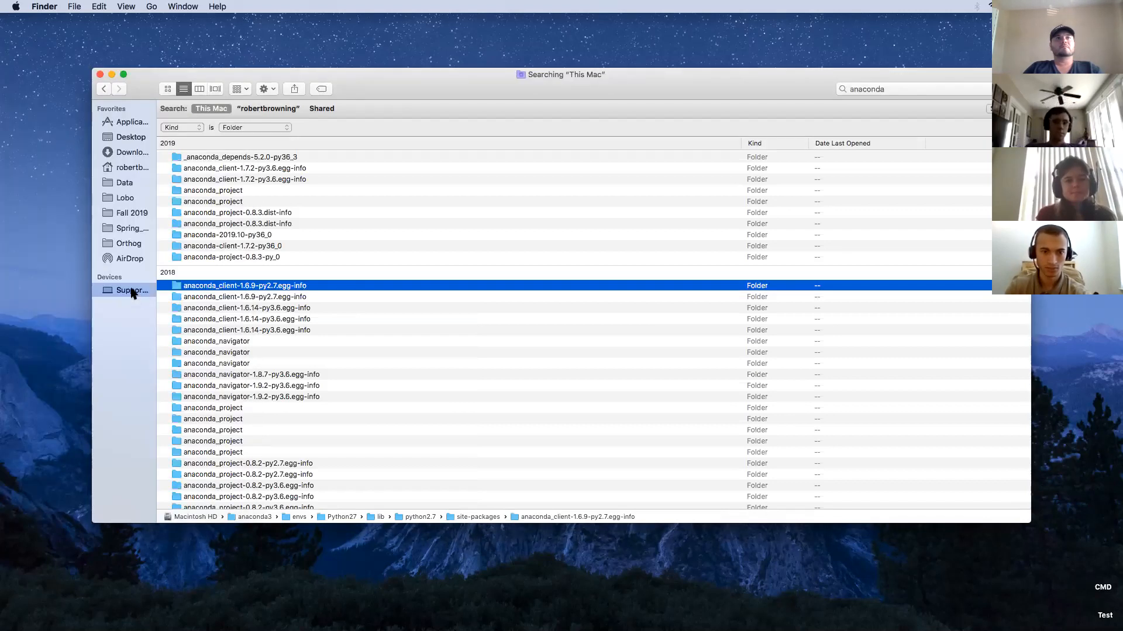
Open Macintosh HD's anaconda3 folder, briefly peek into etc, then open envs.
{"action": "left_click", "coordinate": [131, 291]}
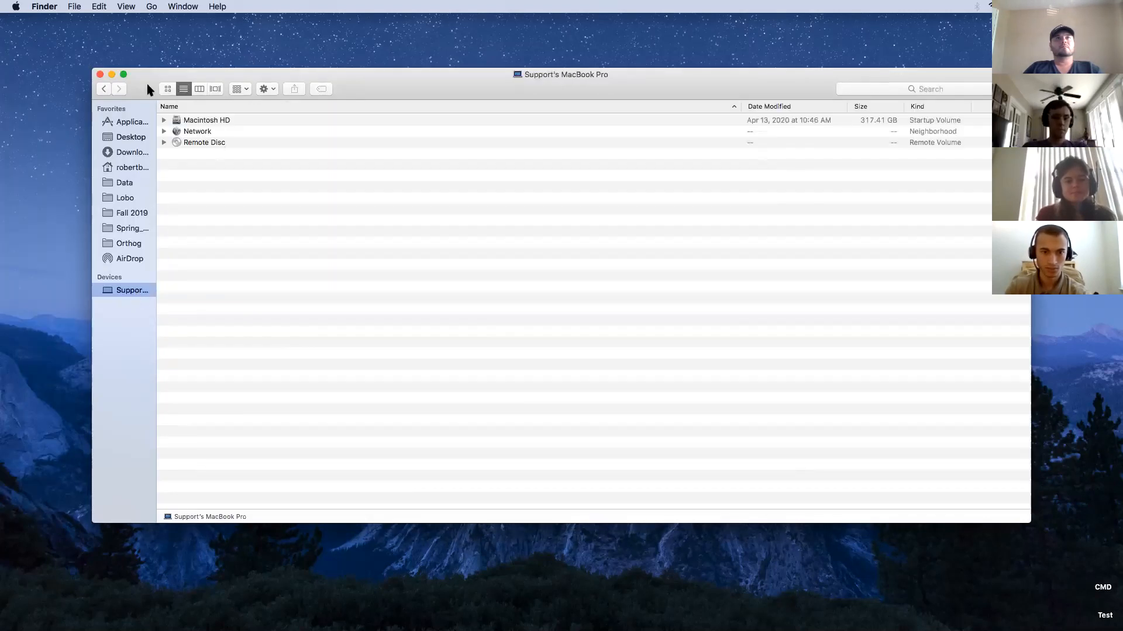
{"action": "left_click", "coordinate": [168, 89]}
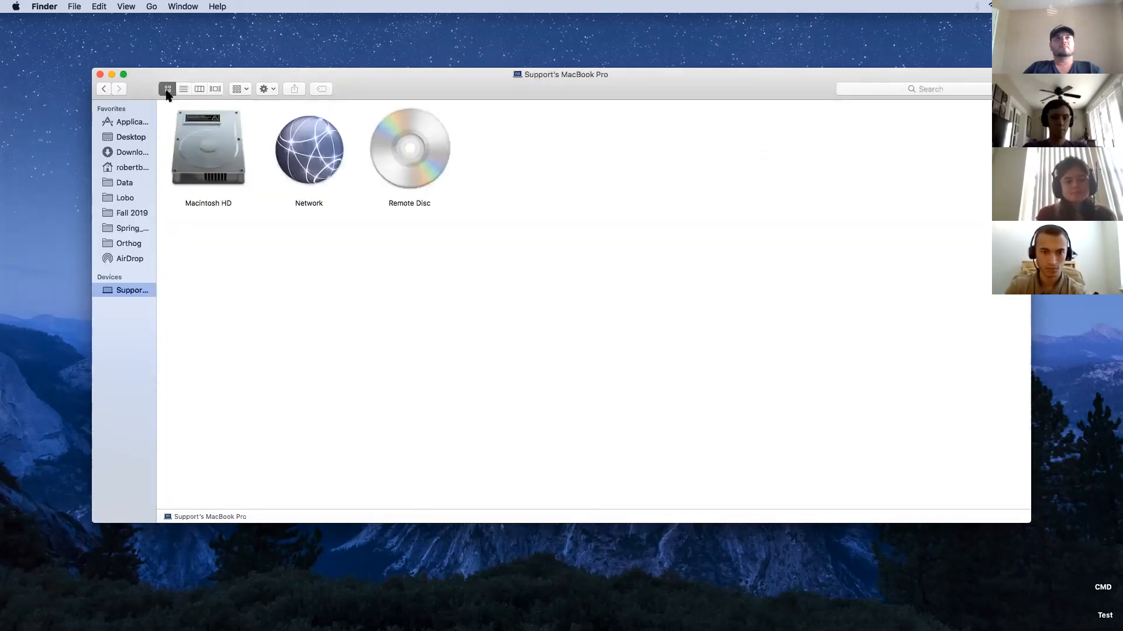
{"action": "double_click", "coordinate": [207, 146]}
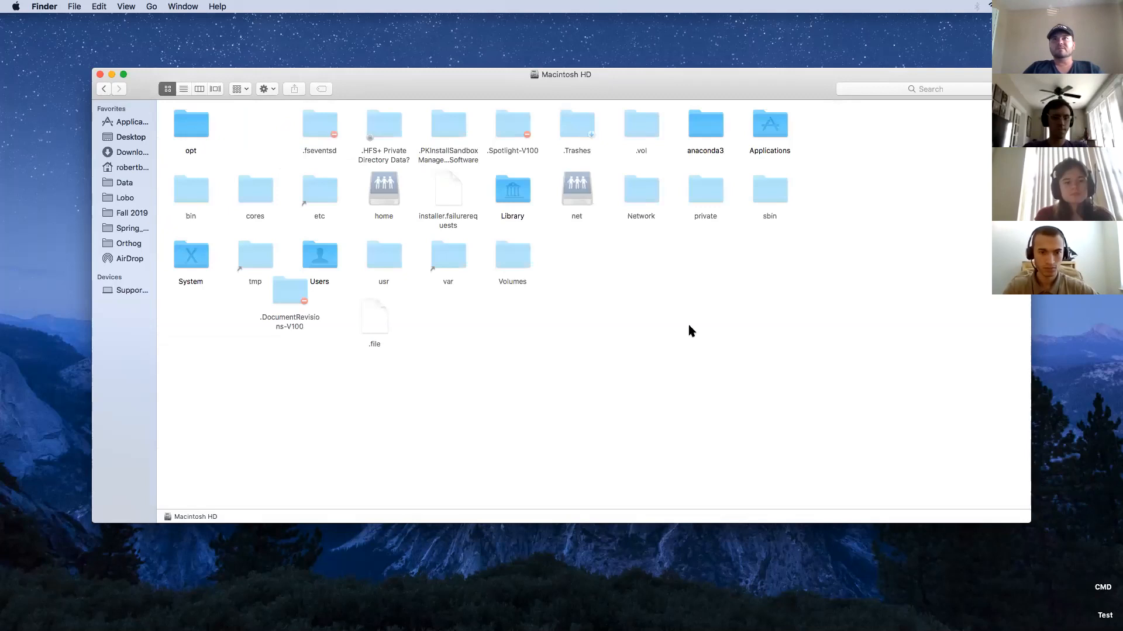
{"action": "left_click", "coordinate": [711, 132]}
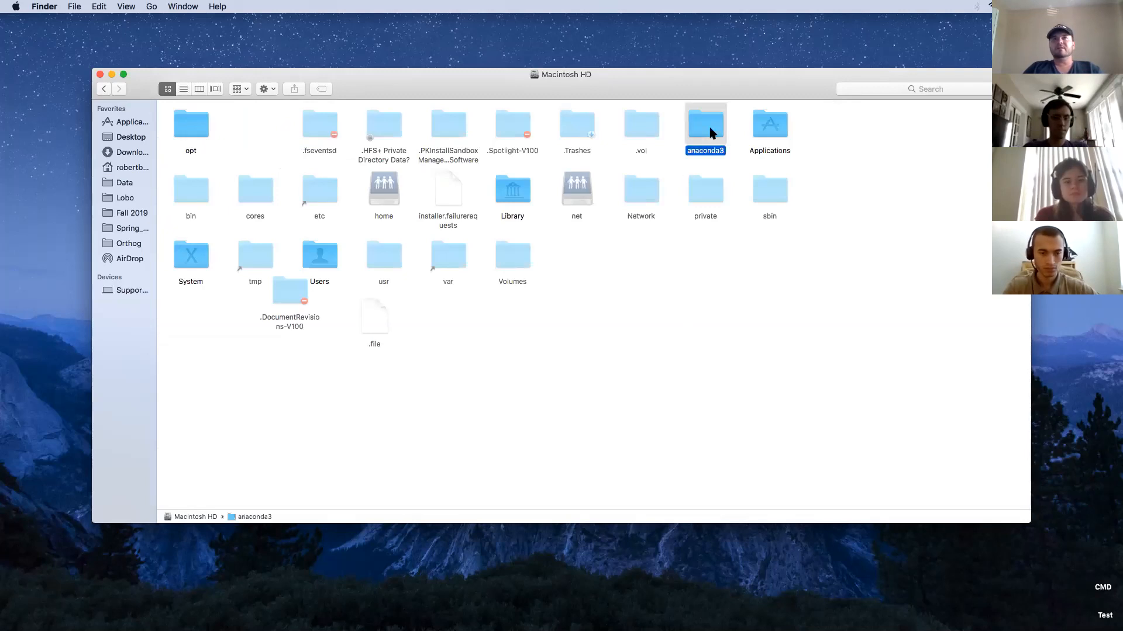
{"action": "double_click", "coordinate": [711, 132]}
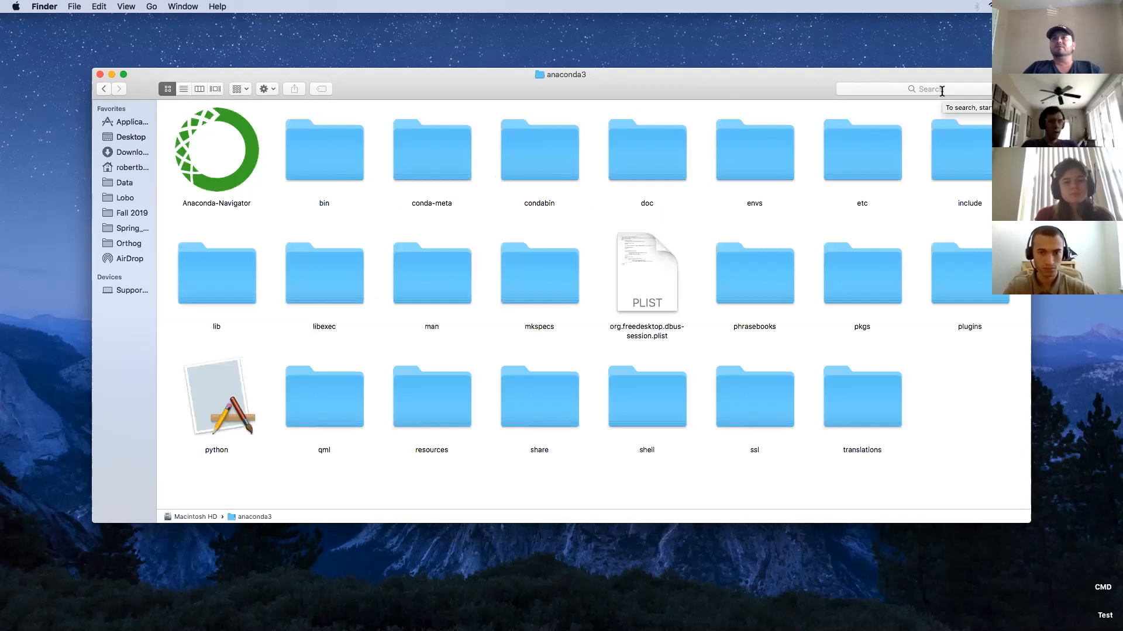
{"action": "double_click", "coordinate": [846, 164]}
{"action": "key", "text": "super+bracketleft"}
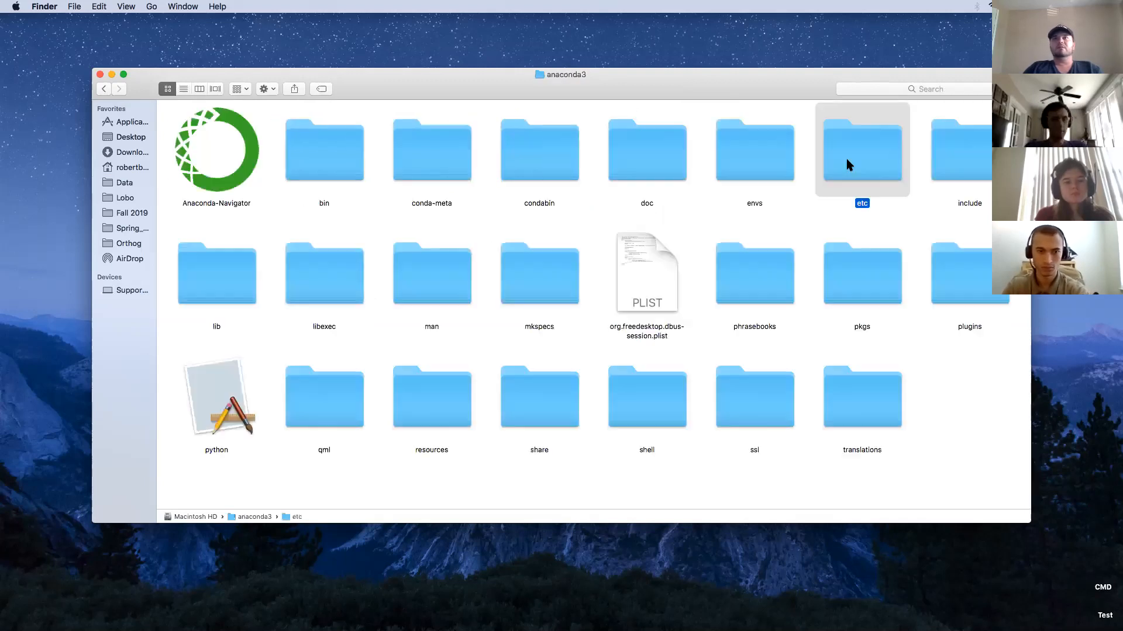
{"action": "key", "text": "Left"}
{"action": "key", "text": "super+Down"}
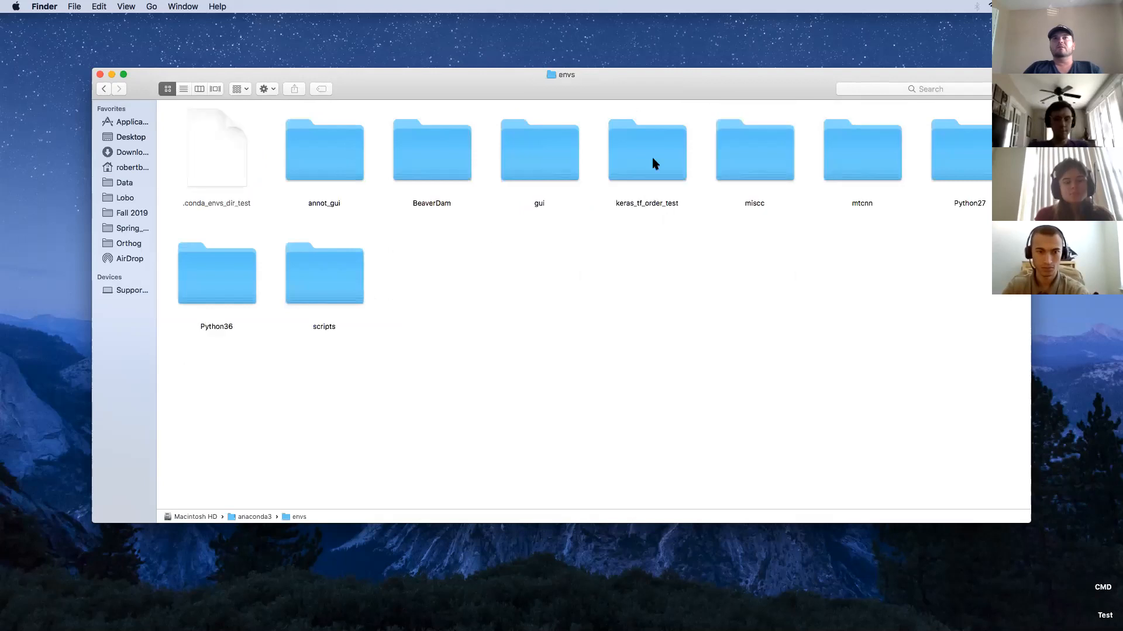
Browse envs > Python36 > bin, go back up to envs, and switch desktops back to the browser.
{"action": "left_click", "coordinate": [214, 287]}
{"action": "key", "text": "super+Down"}
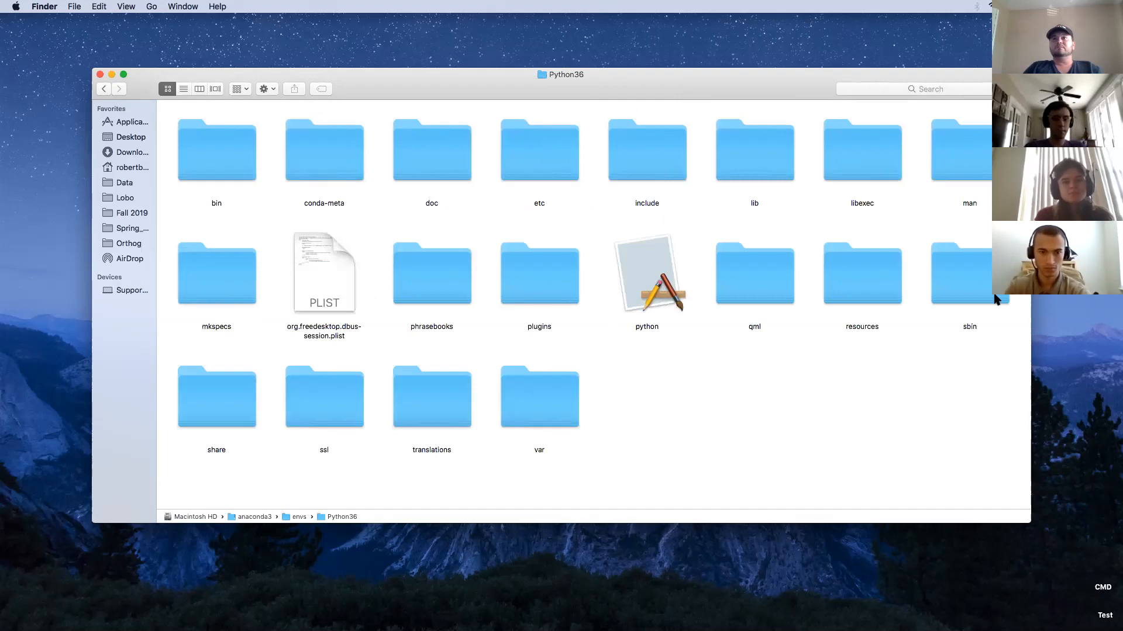
{"action": "left_click", "coordinate": [240, 149]}
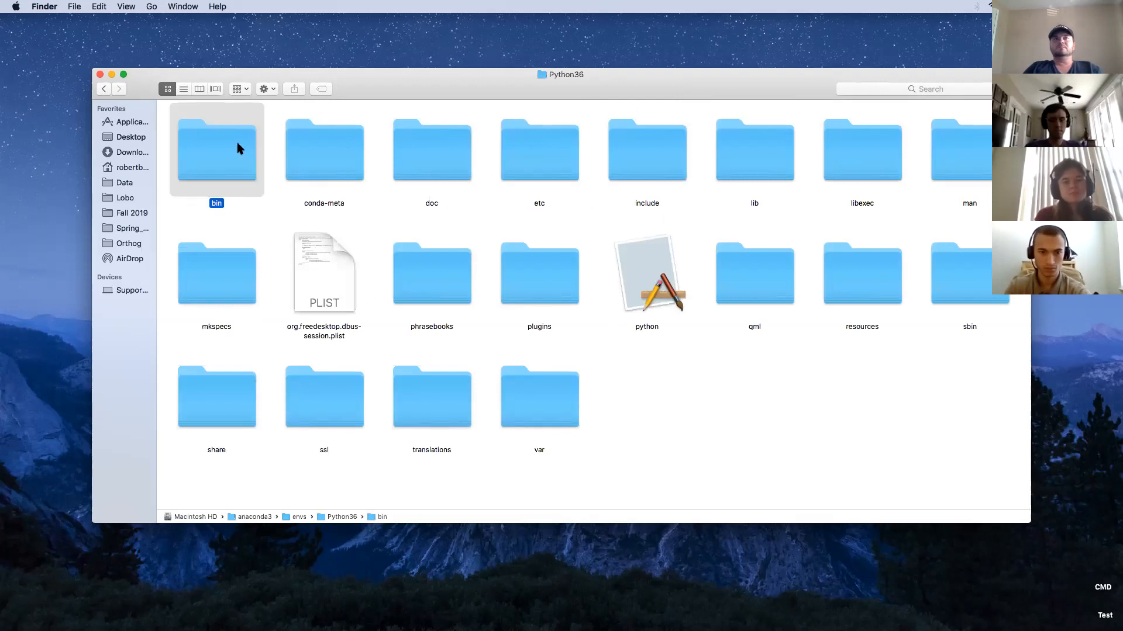
{"action": "key", "text": "super+Down"}
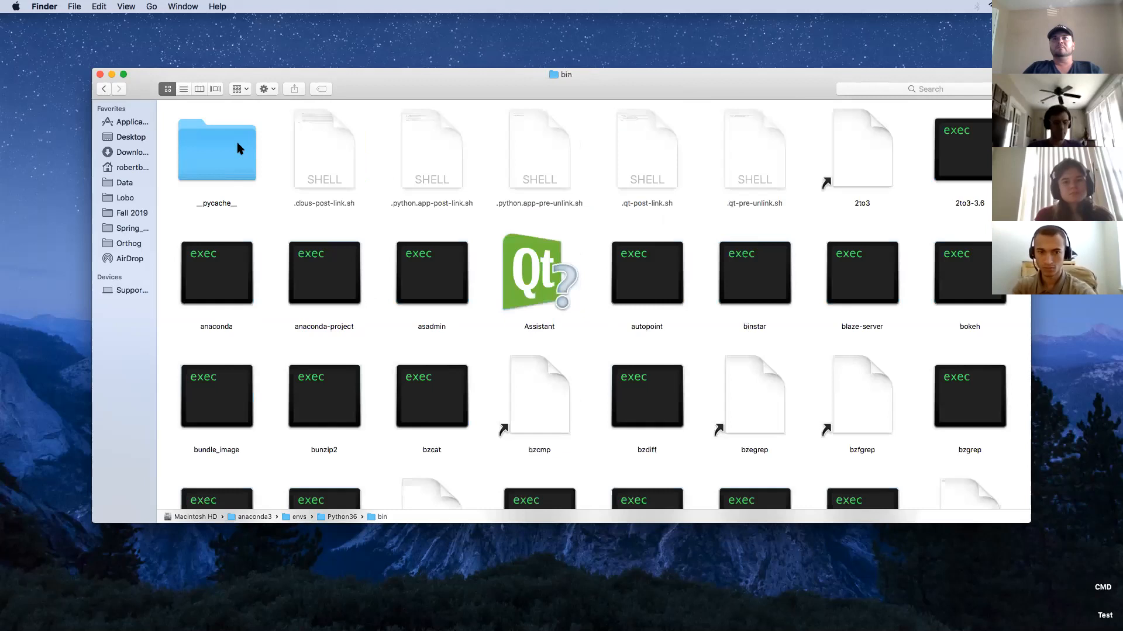
{"action": "scroll", "coordinate": [240, 148], "scroll_direction": "down", "scroll_amount": 10}
{"action": "key", "text": "super+Up"}
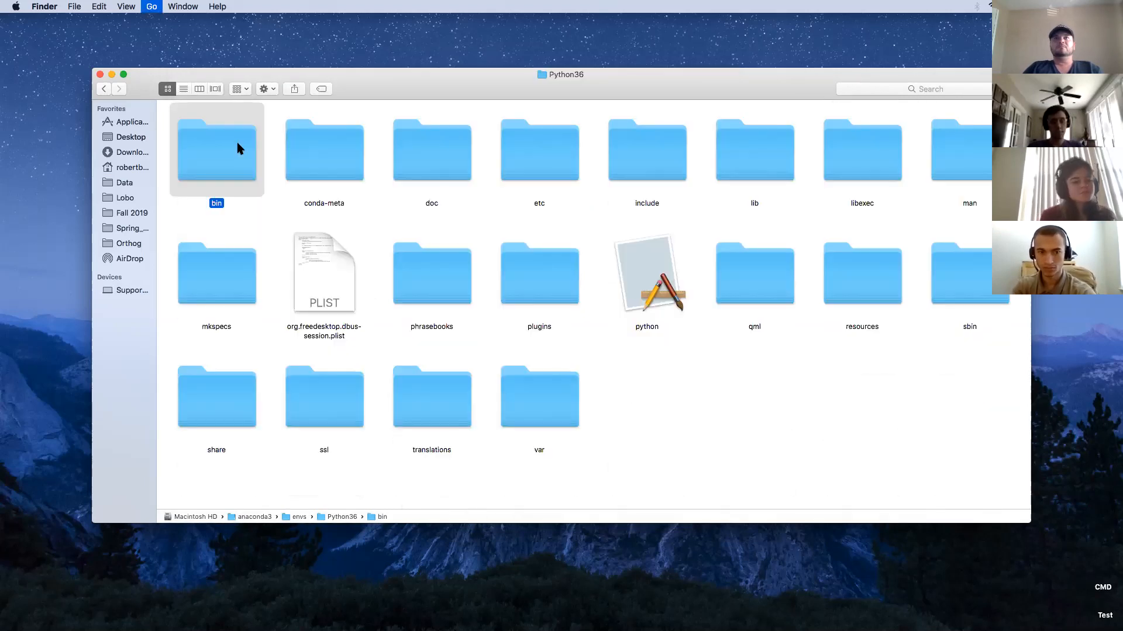
{"action": "key", "text": "super+Up"}
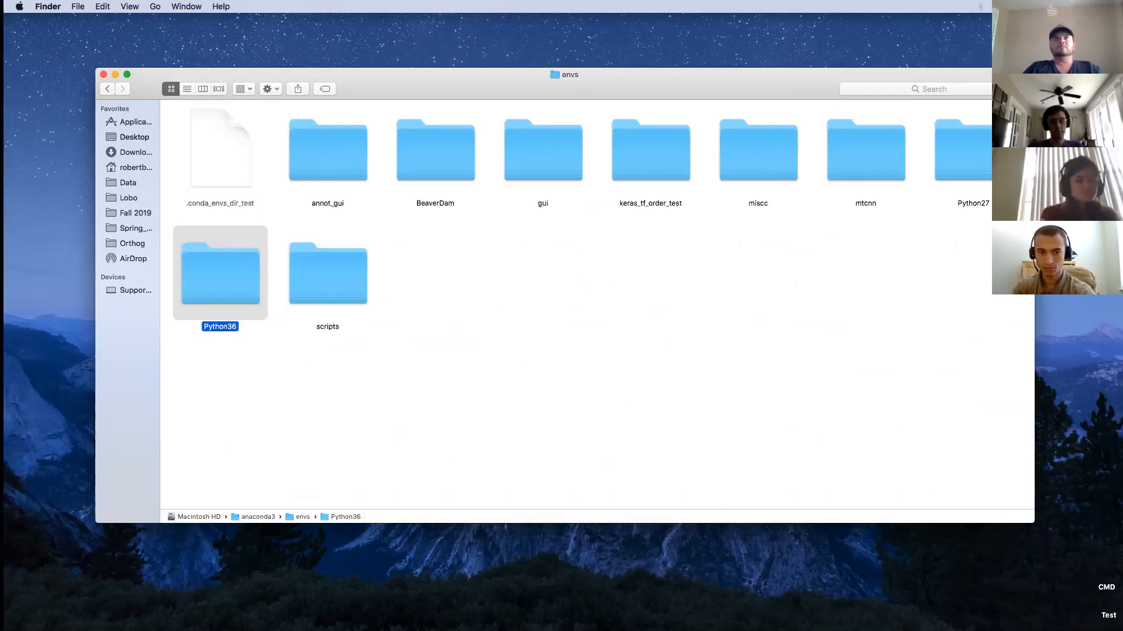
{"action": "key", "text": "ctrl+Left"}
Search Google in a new tab for 'keras json file mac'.
{"action": "key", "text": "ctrl+Right"}
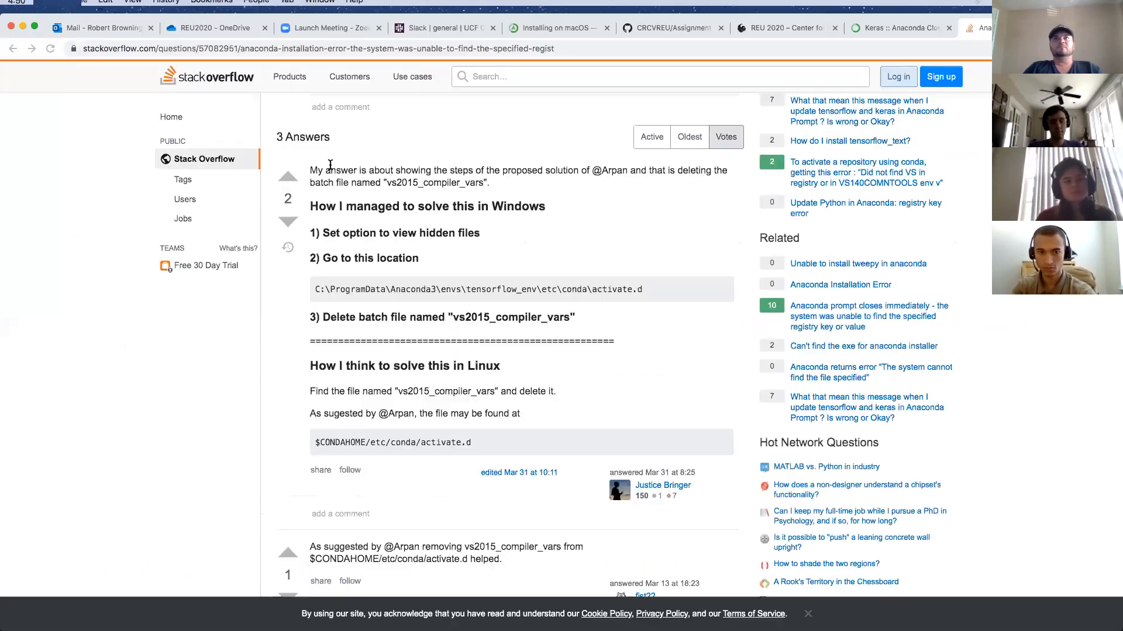
{"action": "key", "text": "super+t"}
{"action": "type", "text": "ker"}
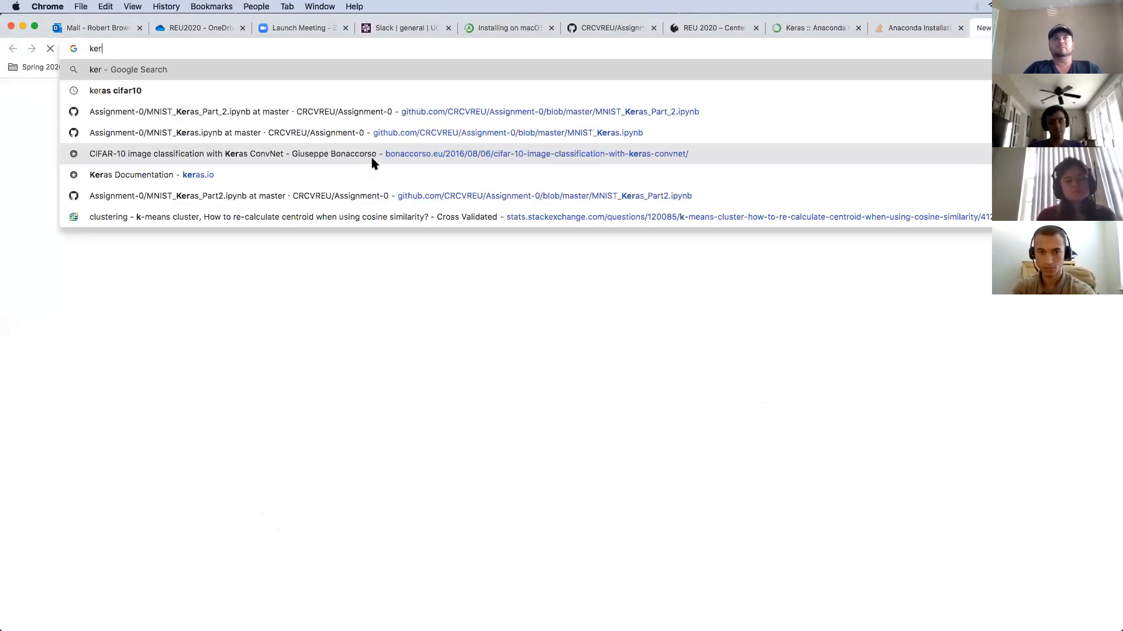
{"action": "type", "text": "as j"}
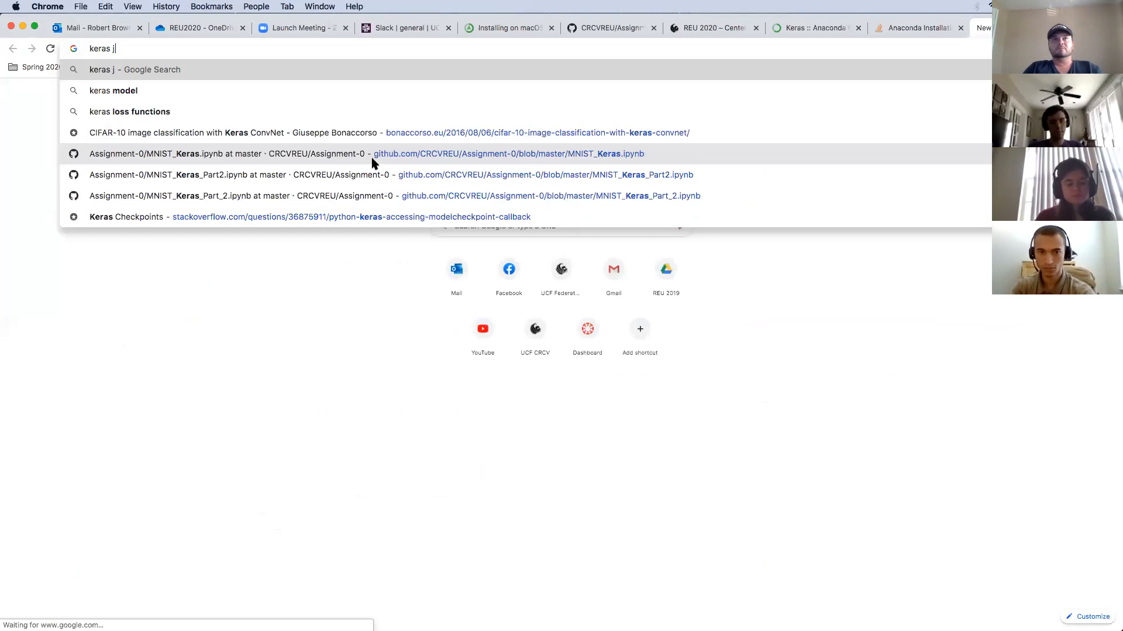
{"action": "type", "text": "son"}
{"action": "key", "text": "Down"}
{"action": "key", "text": "Down"}
{"action": "key", "text": "Down"}
{"action": "key", "text": "Down"}
{"action": "key", "text": "Down"}
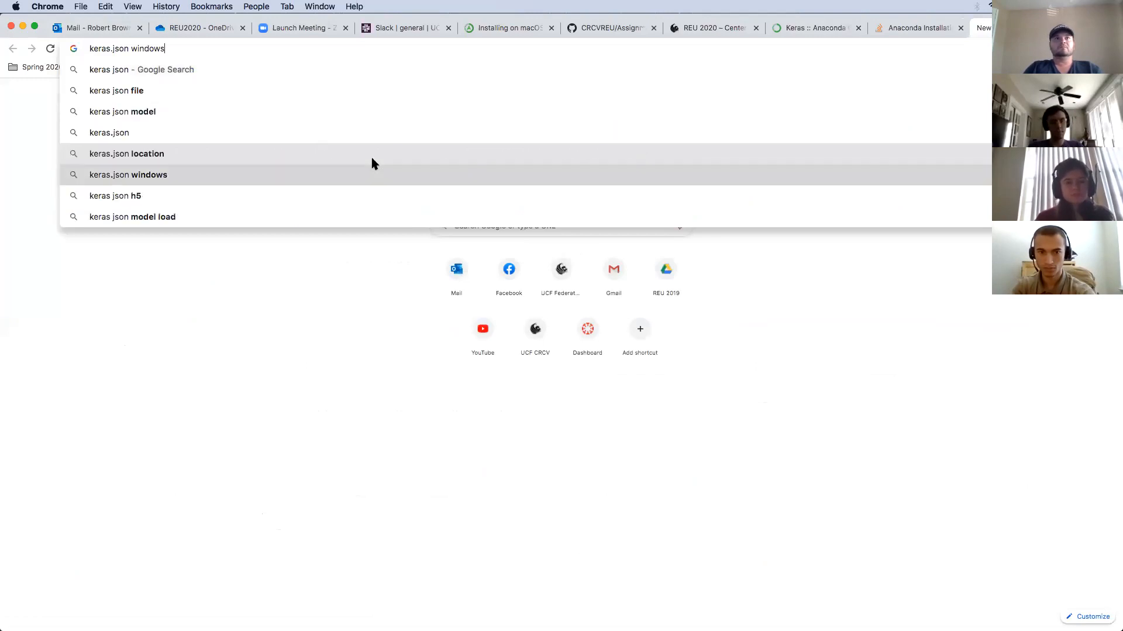
{"action": "key", "text": "Up"}
{"action": "key", "text": "Up"}
{"action": "key", "text": "Up"}
{"action": "key", "text": "Up"}
{"action": "type", "text": "mac"}
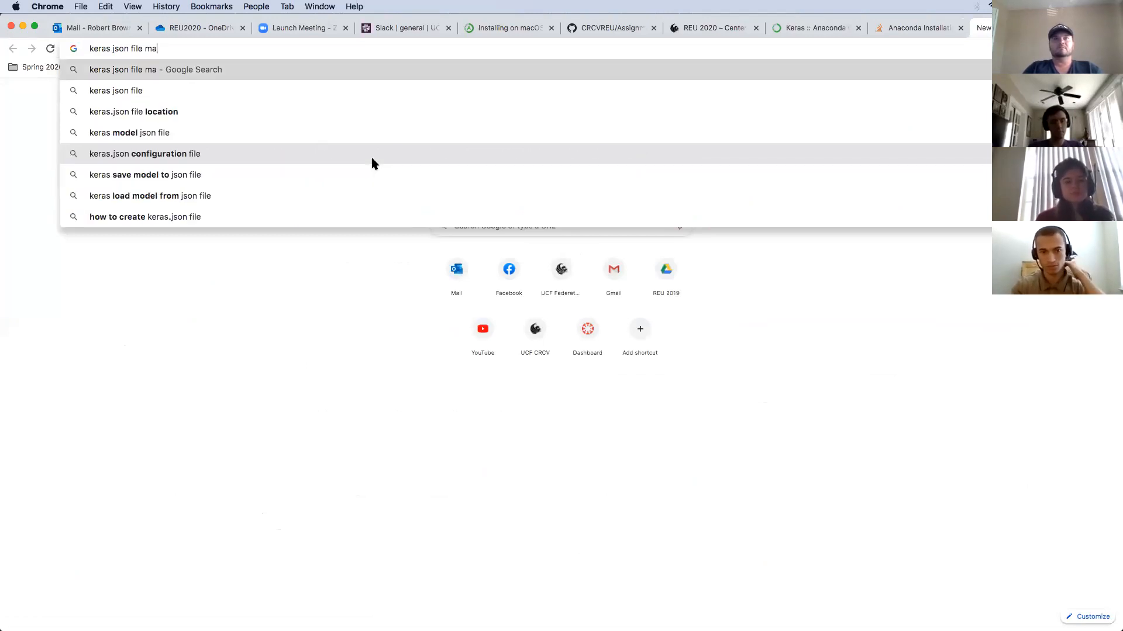
{"action": "key", "text": "Return"}
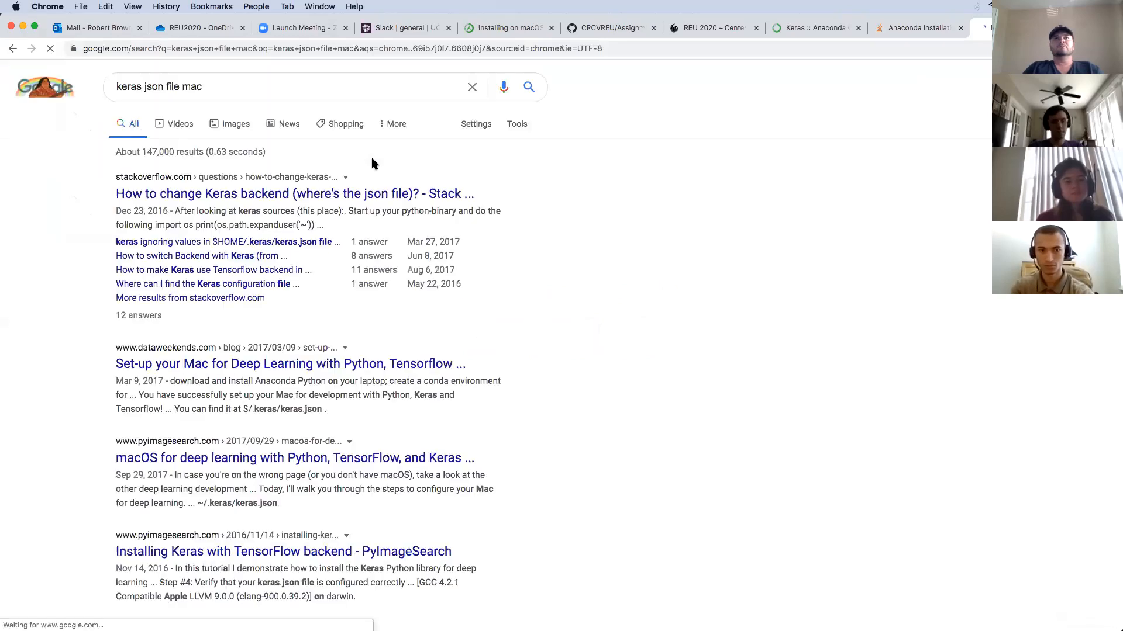
Open the Stack Overflow result on the Keras backend, scroll to its answers, and return to Finder.
{"action": "left_click", "coordinate": [305, 193]}
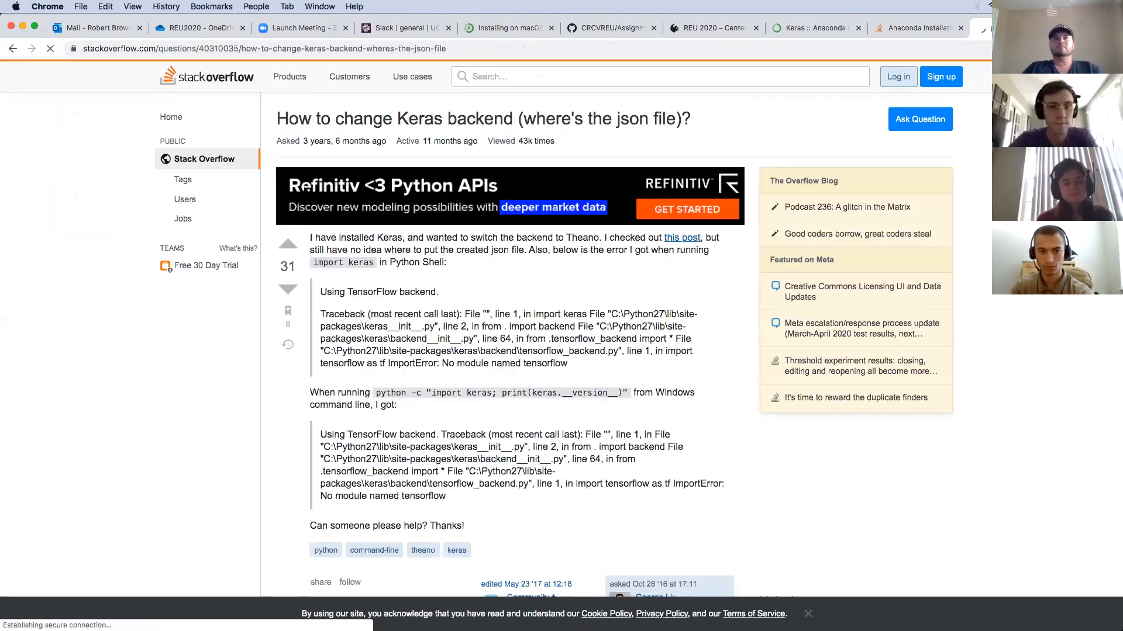
{"action": "scroll", "coordinate": [513, 451], "scroll_direction": "down", "scroll_amount": 5}
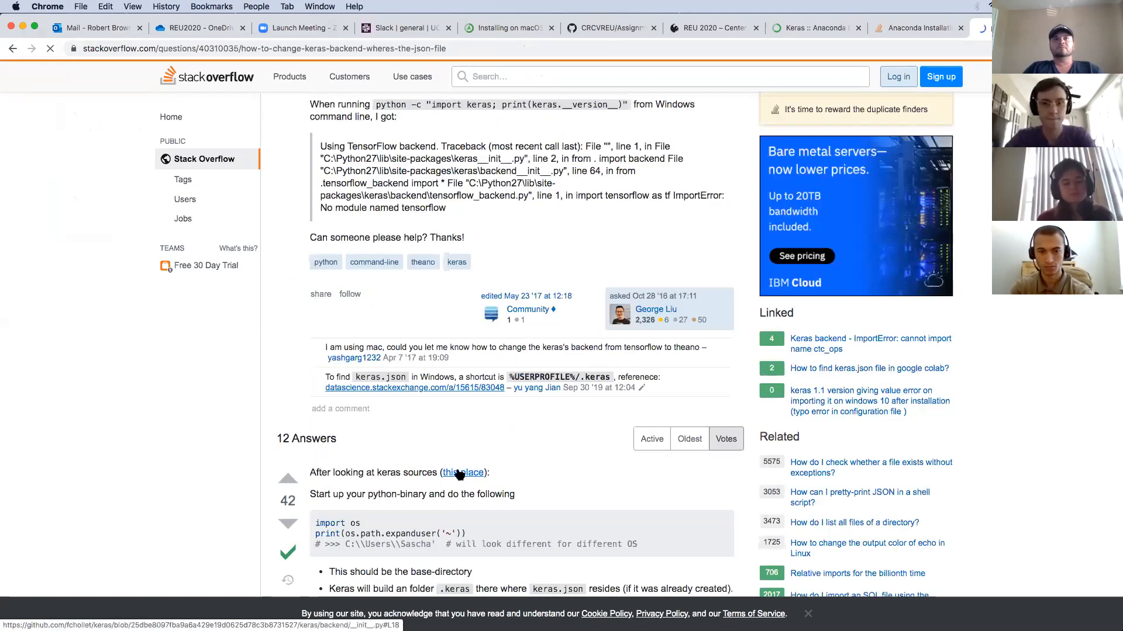
{"action": "scroll", "coordinate": [460, 475], "scroll_direction": "down", "scroll_amount": 2}
{"action": "scroll", "coordinate": [425, 425], "scroll_direction": "down", "scroll_amount": 2}
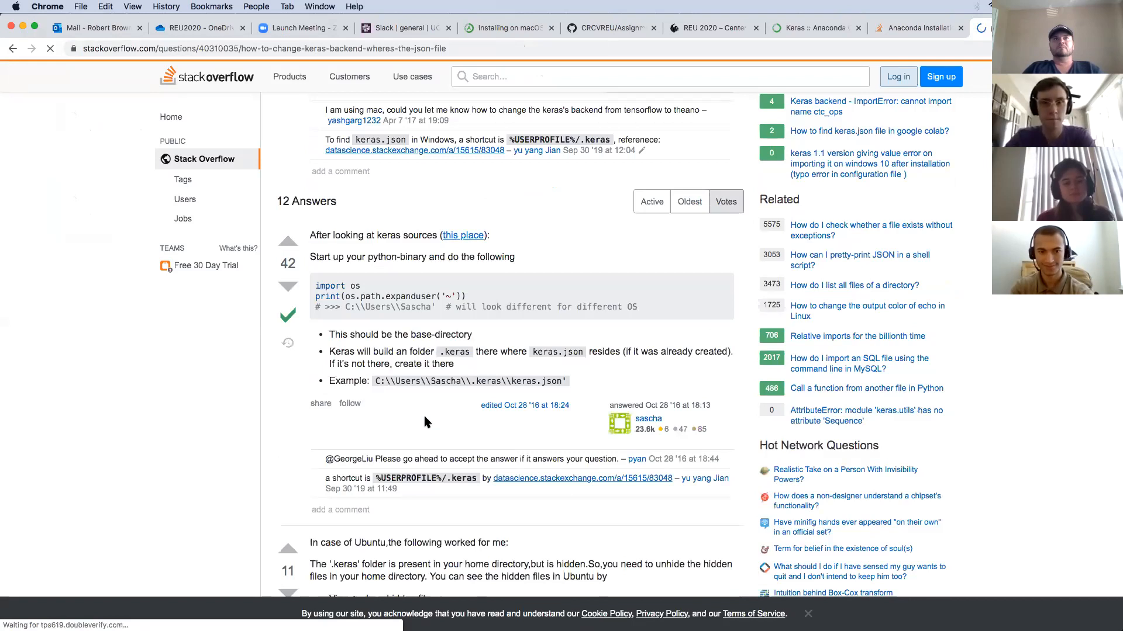
{"action": "key", "text": "ctrl+Left"}
{"action": "key", "text": "ctrl+Left"}
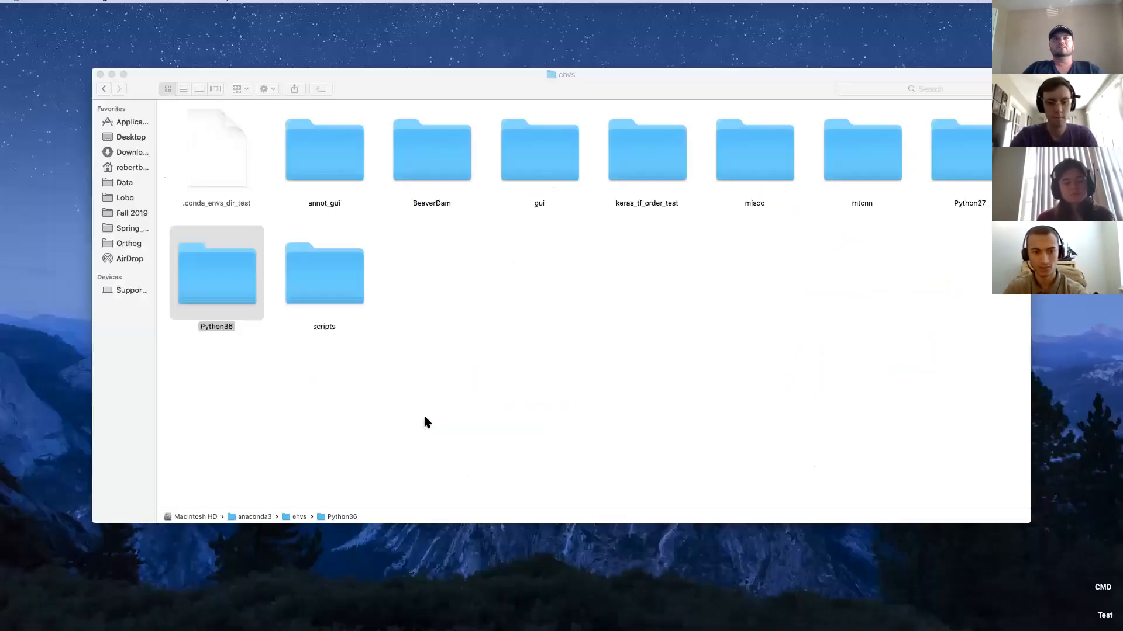
Navigate from anaconda3 up to Macintosh HD, into Users, the home folder and .keras, and right-click keras.json.
{"action": "key", "text": "super+Up"}
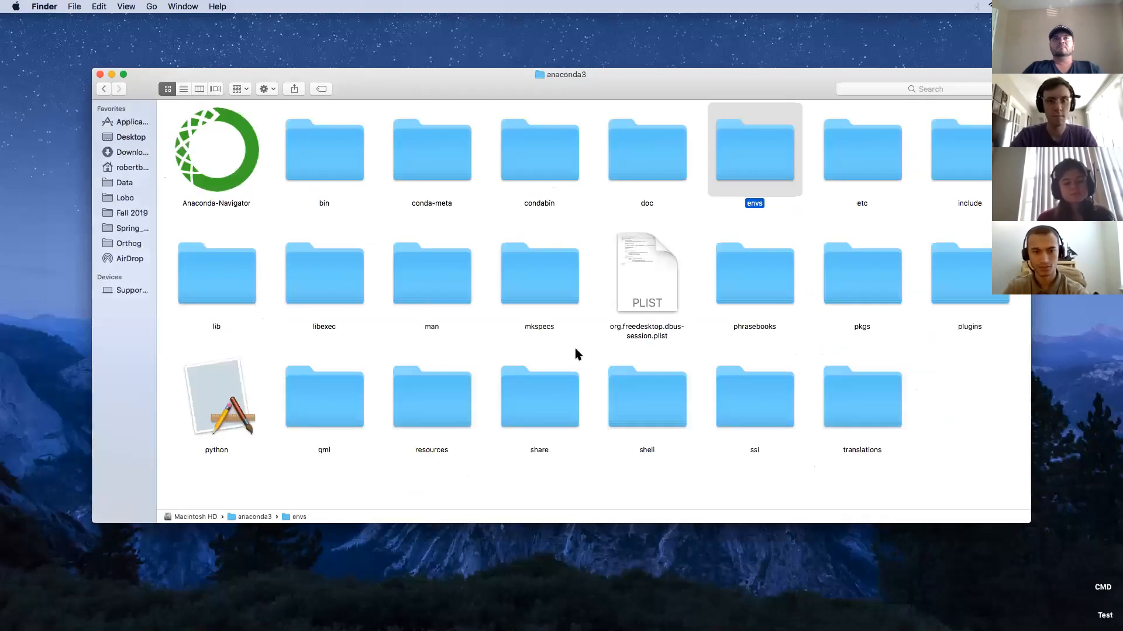
{"action": "key", "text": "super+Up"}
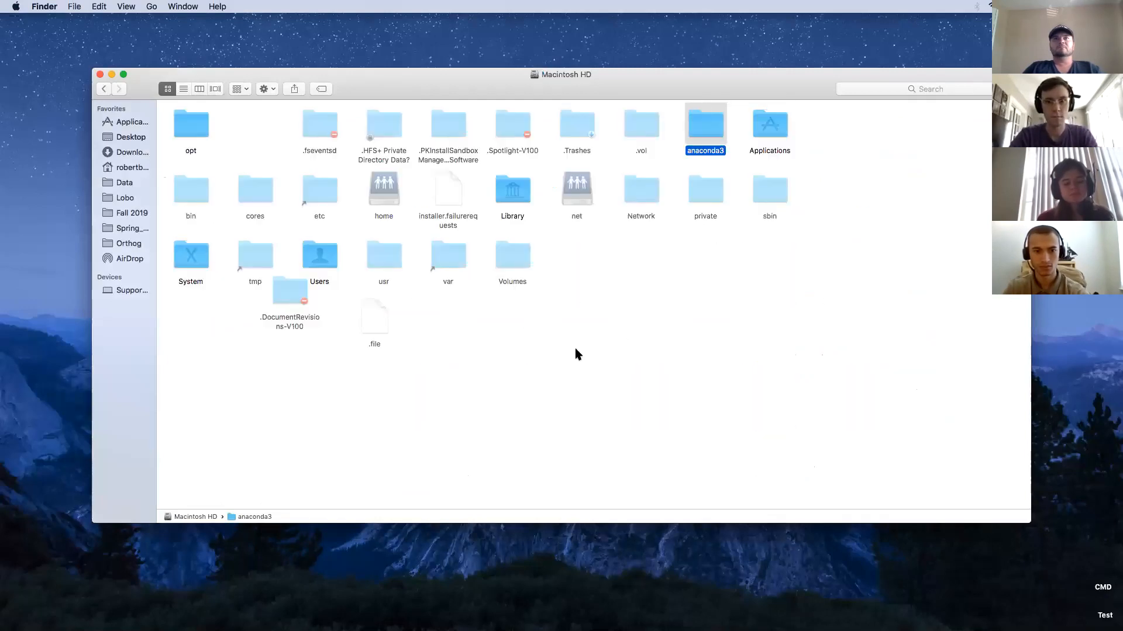
{"action": "double_click", "coordinate": [328, 251]}
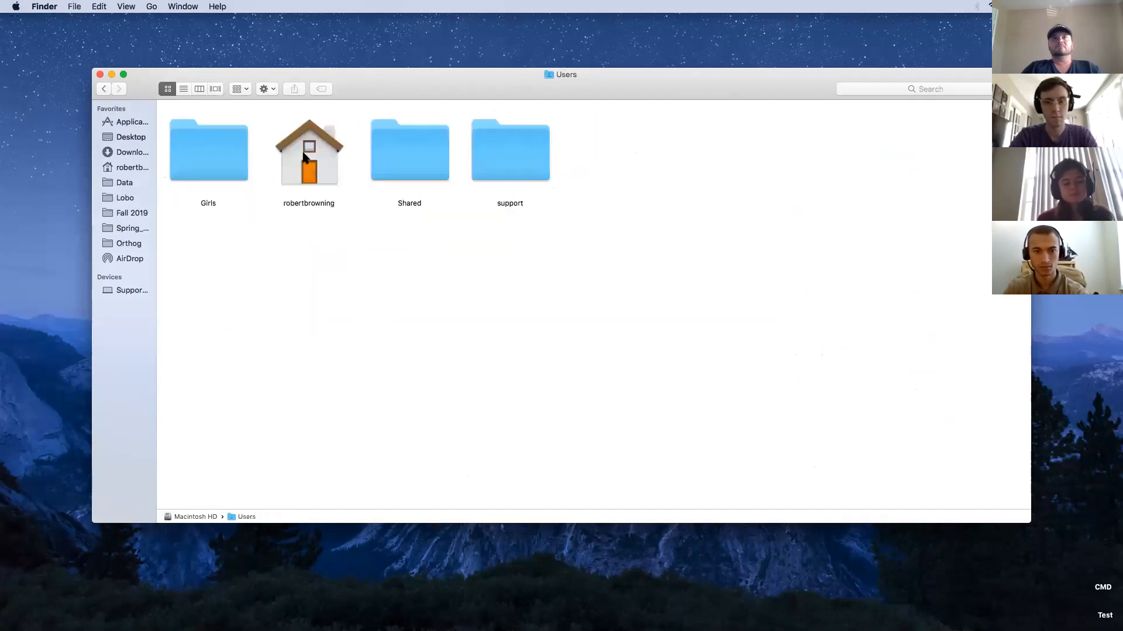
{"action": "left_click", "coordinate": [303, 157]}
{"action": "double_click", "coordinate": [303, 157]}
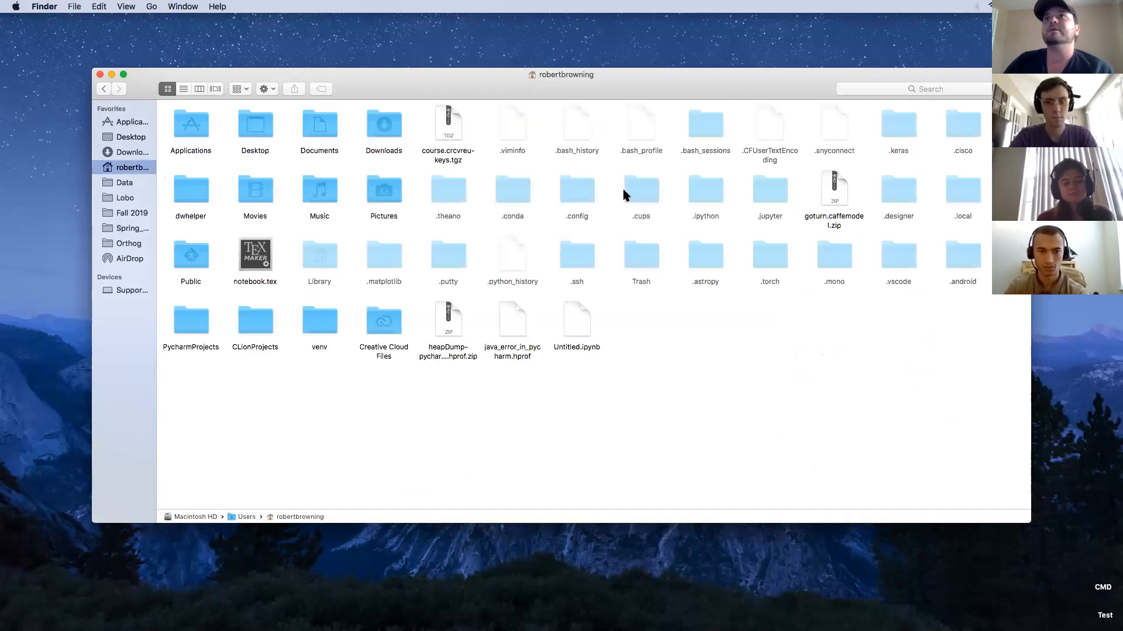
{"action": "double_click", "coordinate": [902, 132]}
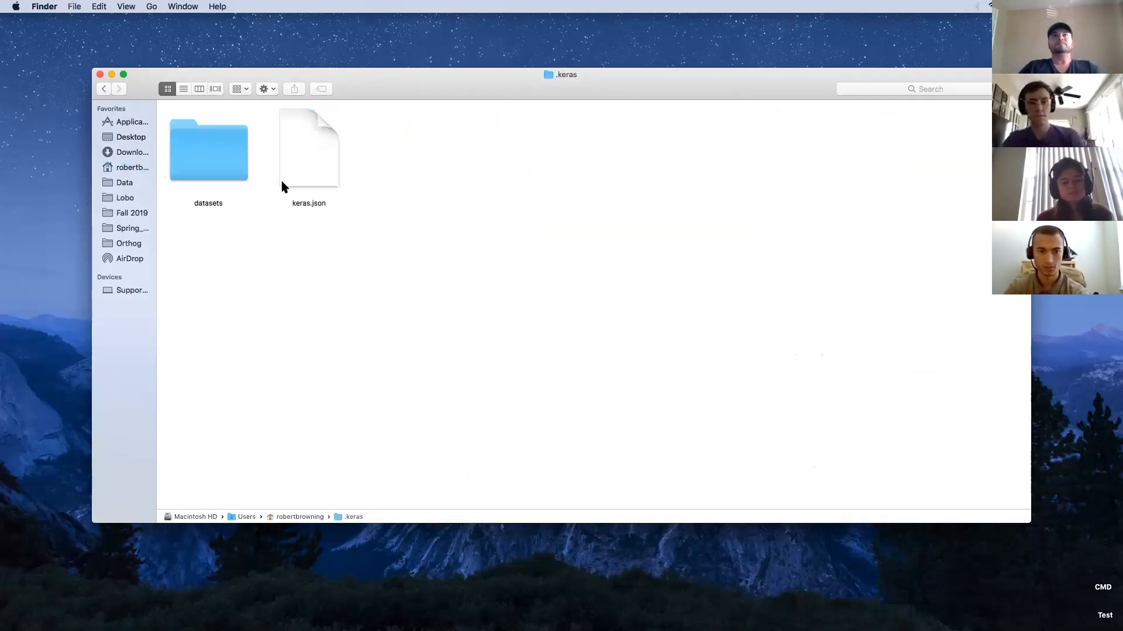
{"action": "right_click", "coordinate": [308, 159]}
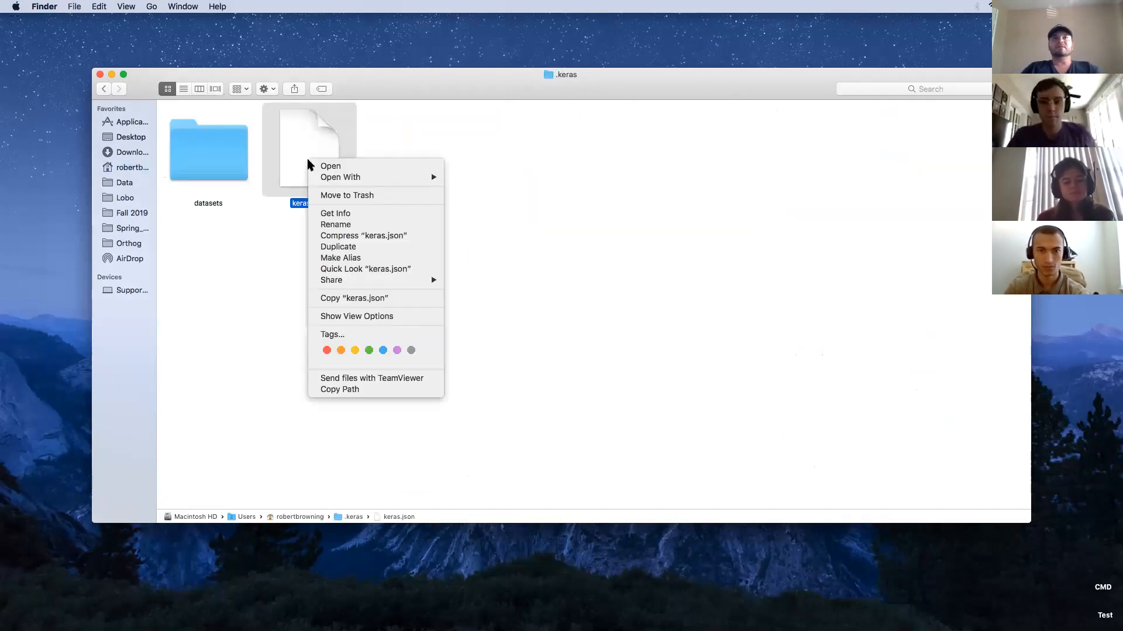
Open keras.json with TextEdit and zoom its window to fill the screen.
{"action": "mouse_move", "coordinate": [376, 177]}
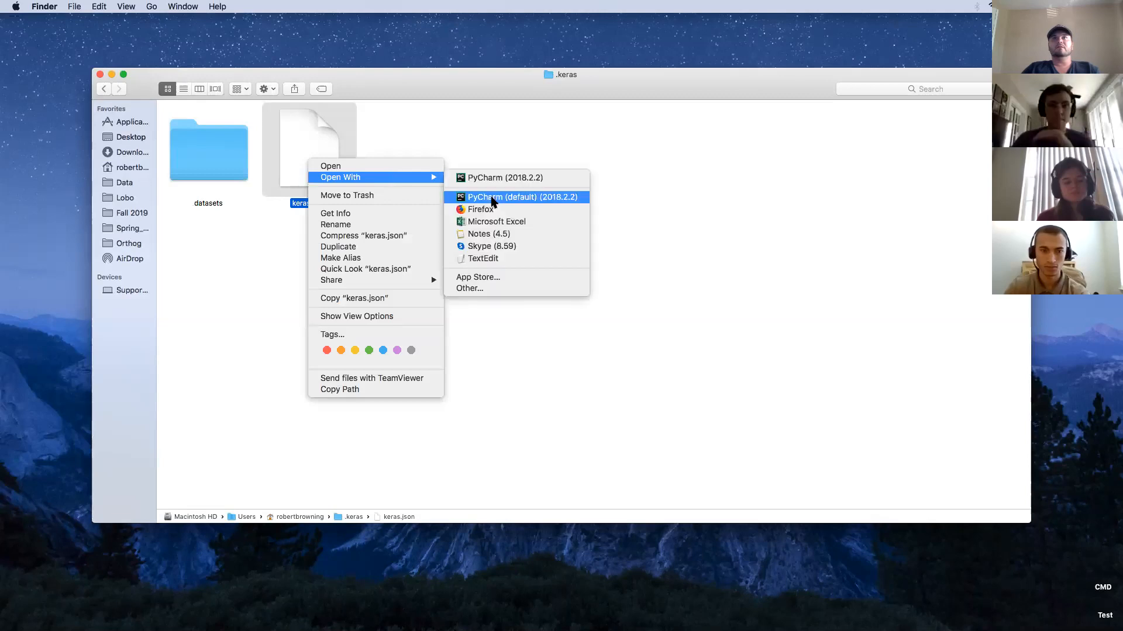
{"action": "left_click", "coordinate": [495, 259]}
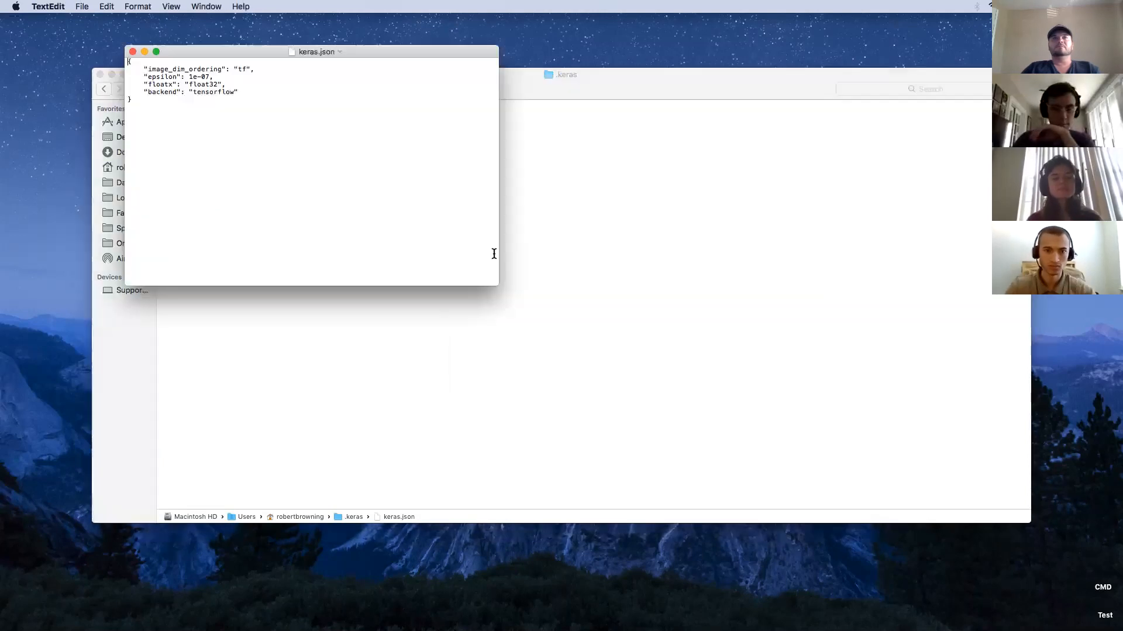
{"action": "double_click", "coordinate": [215, 55]}
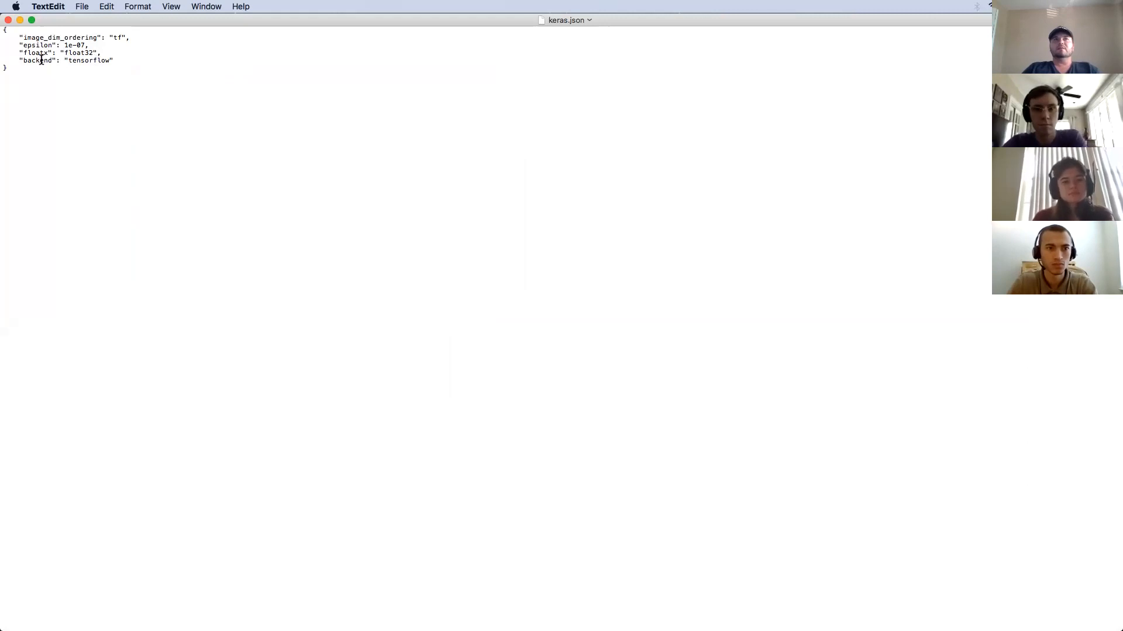
Highlight the backend value 'tensorflow' in keras.json, then close the file.
{"action": "double_click", "coordinate": [100, 61]}
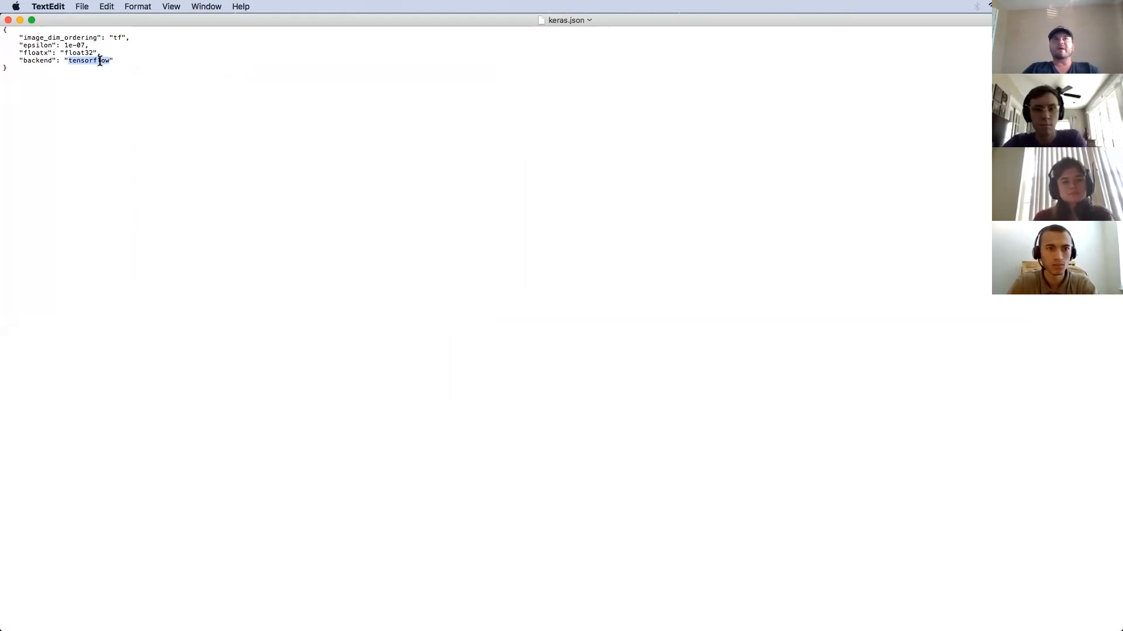
{"action": "left_click", "coordinate": [151, 61]}
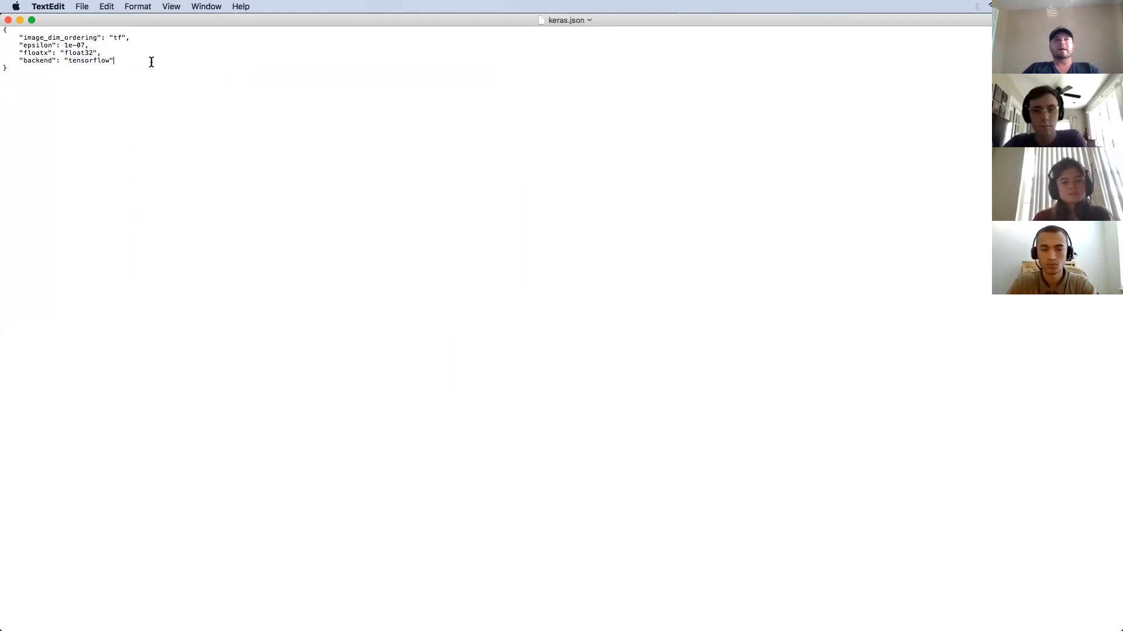
{"action": "left_click", "coordinate": [130, 59]}
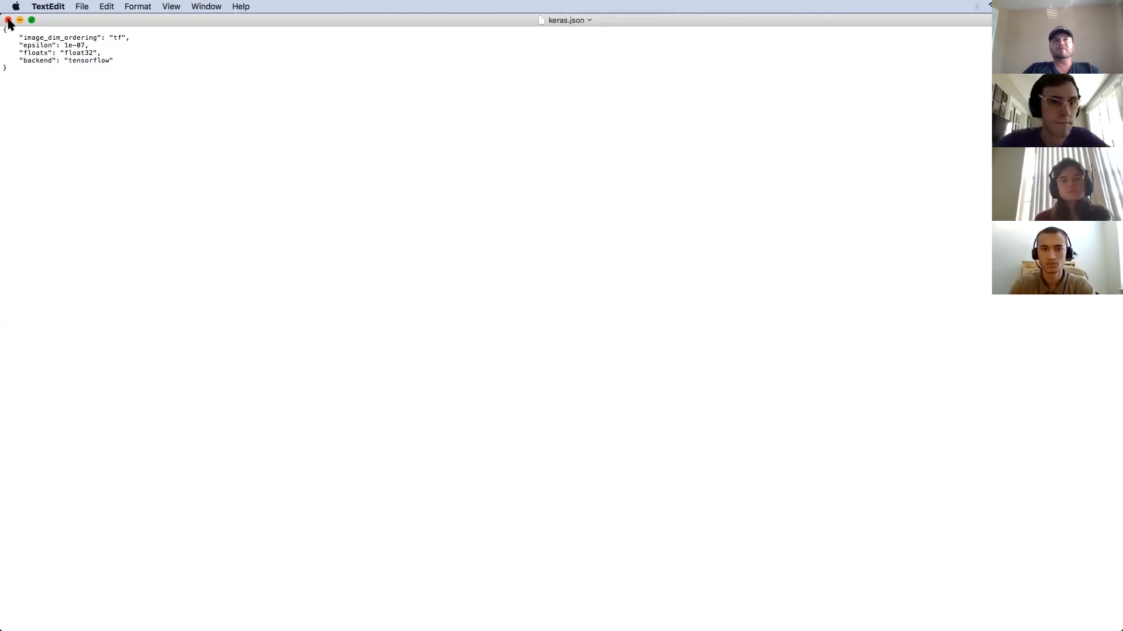
{"action": "double_click", "coordinate": [90, 60]}
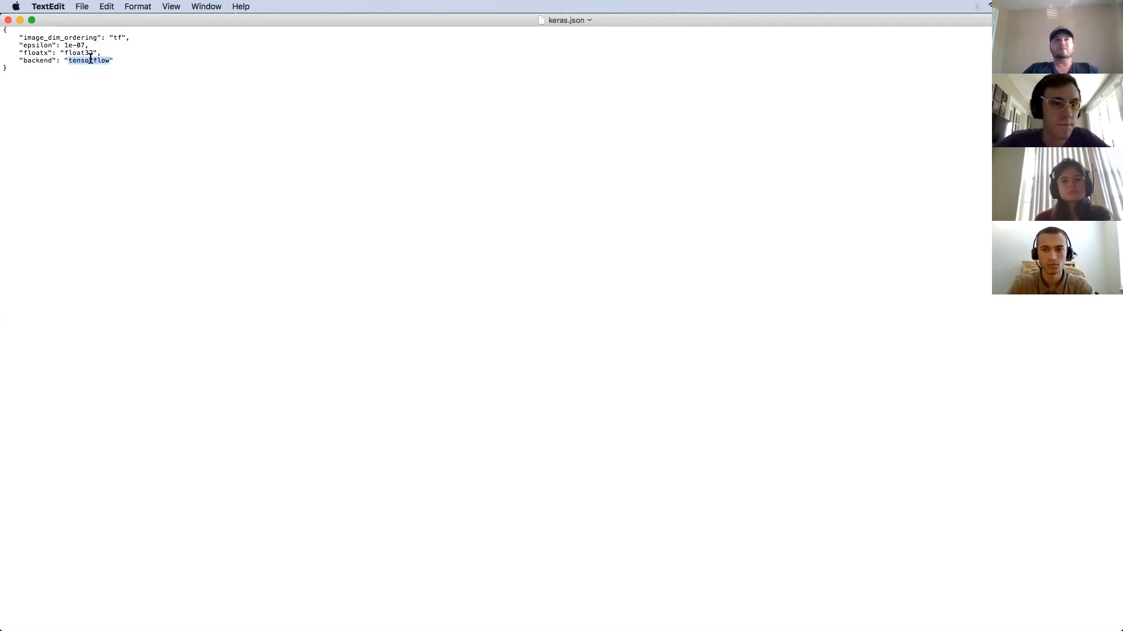
{"action": "left_click", "coordinate": [8, 20]}
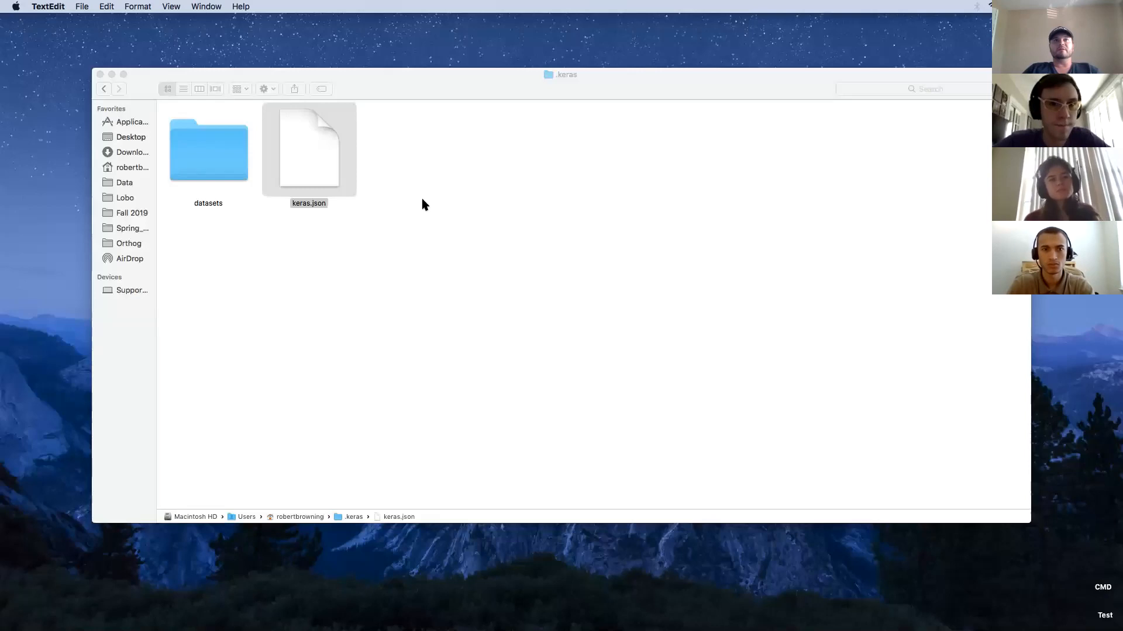
Return to the full-screen PowerPoint slideshow and advance to the CONDA vs. PIP libraries slide.
{"action": "key", "text": "ctrl+Right"}
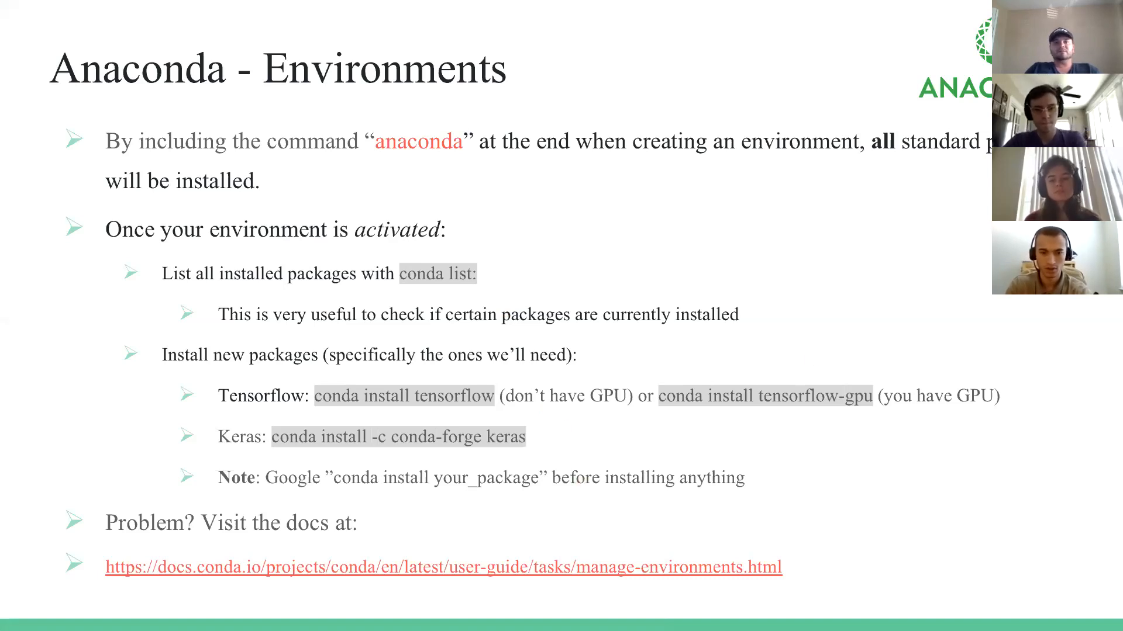
{"action": "key", "text": "ctrl+Up"}
{"action": "left_click", "coordinate": [1100, 361]}
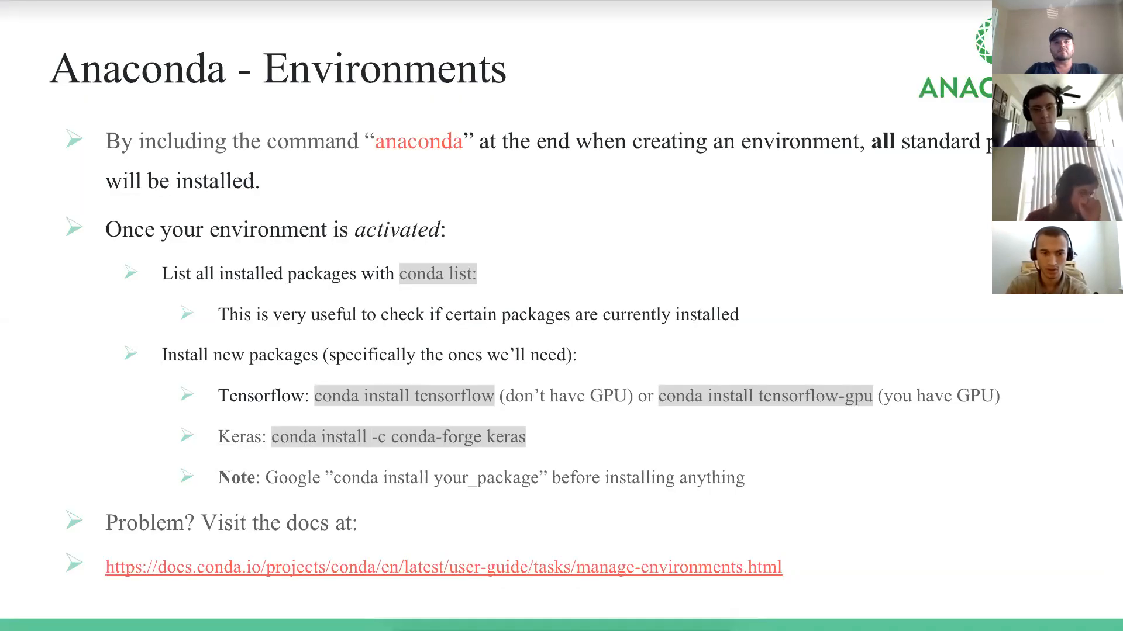
{"action": "key", "text": "Right"}
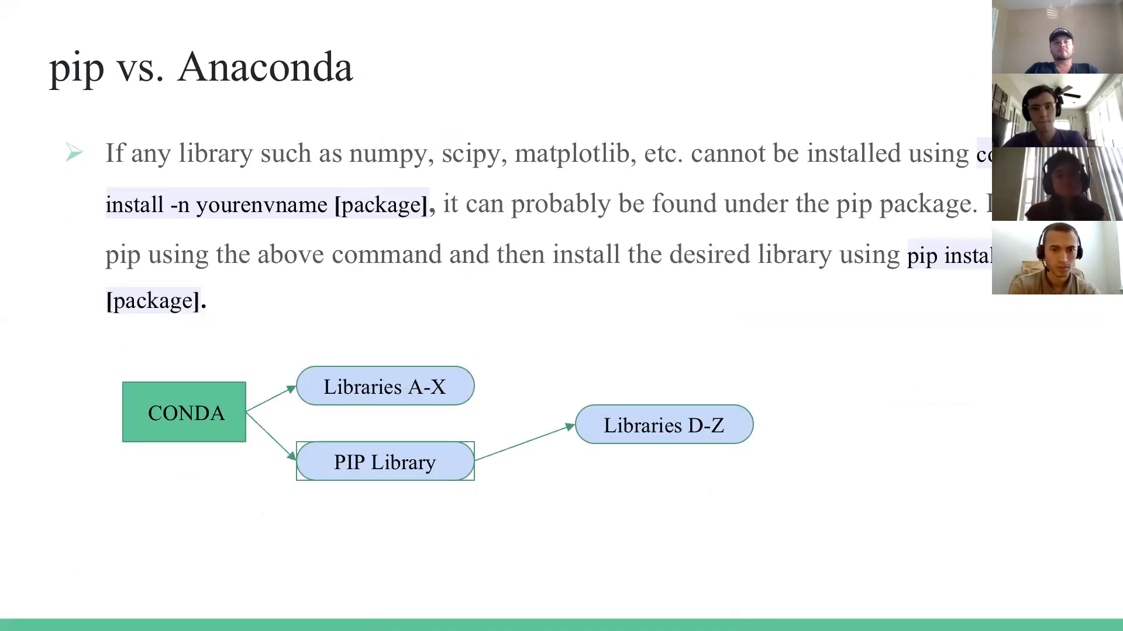